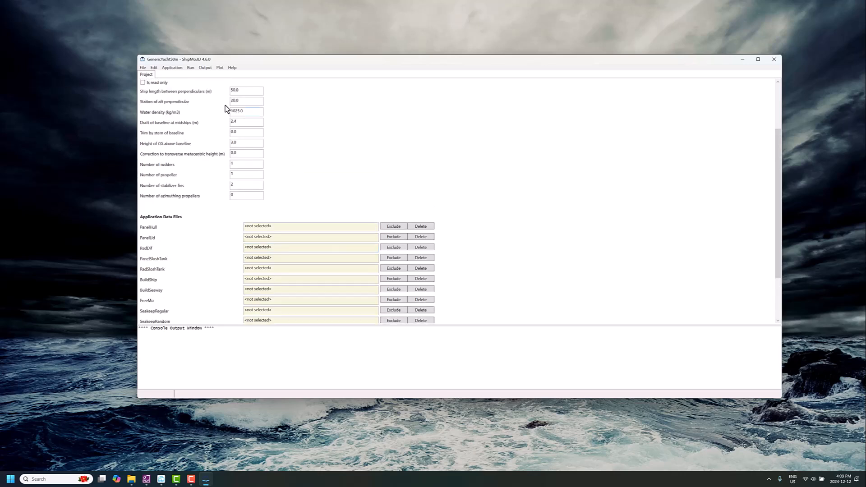
# Add the existing PanelHull data file GenericYacht50mPanelHull4.s3i to the project.
pyautogui.click(142, 68)
pyautogui.moveTo(130, 112)
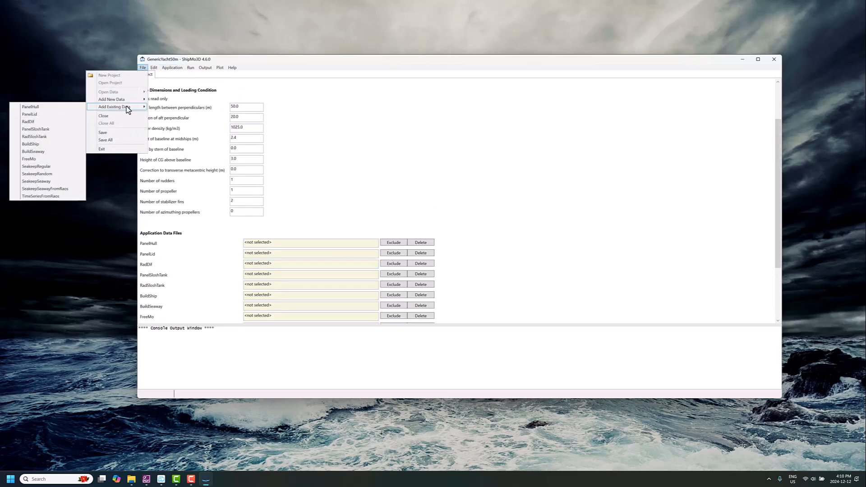
pyautogui.click(63, 108)
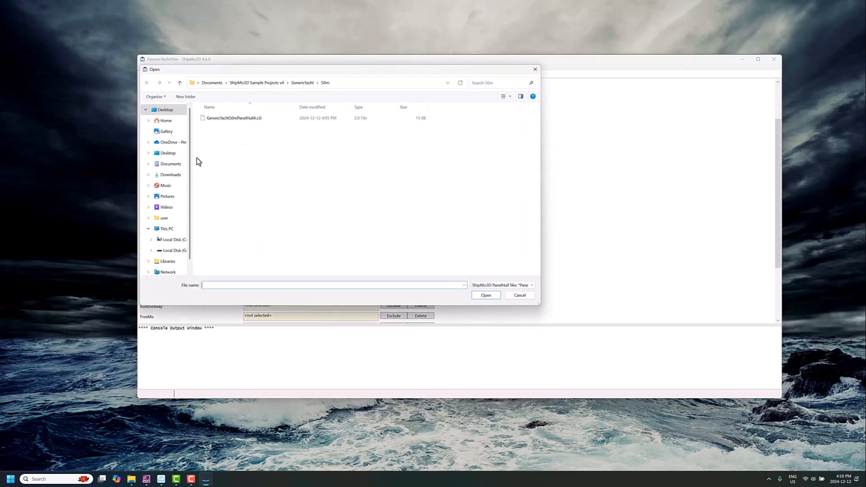
pyautogui.click(248, 120)
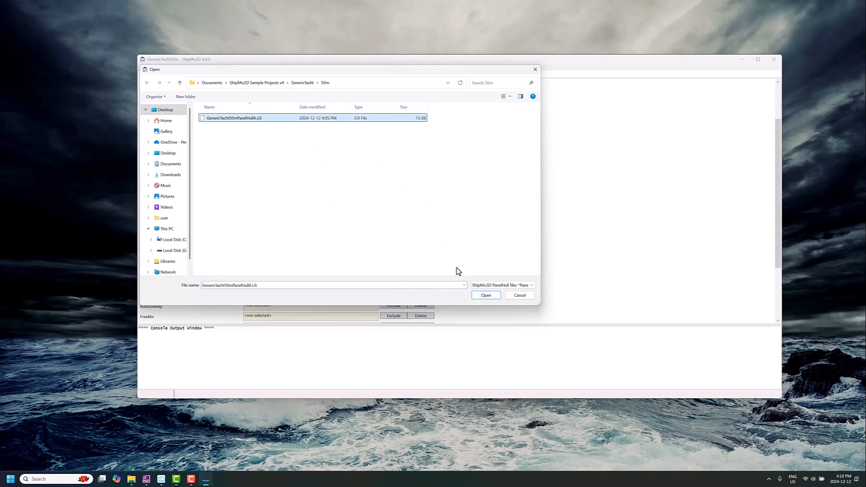
pyautogui.click(486, 295)
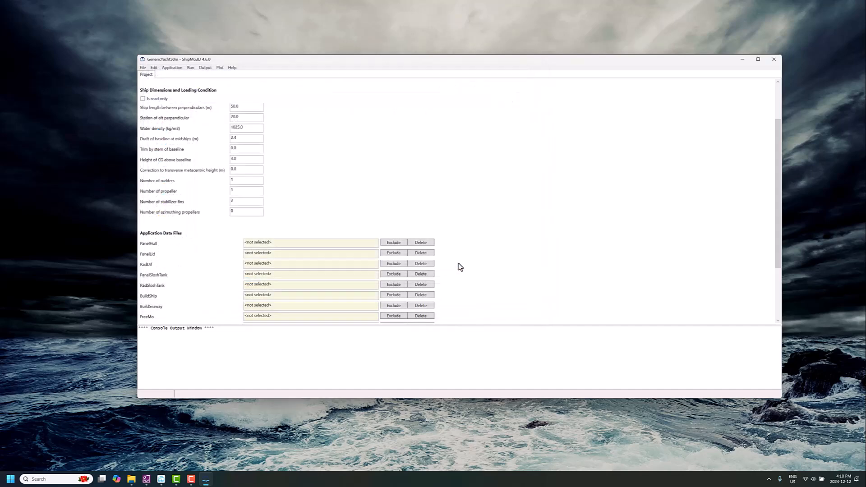
# Set the PanelHull Wavefront OBJ hull file to hull_50m_deck_half.obj.
pyautogui.scroll(-3, 323, 244)
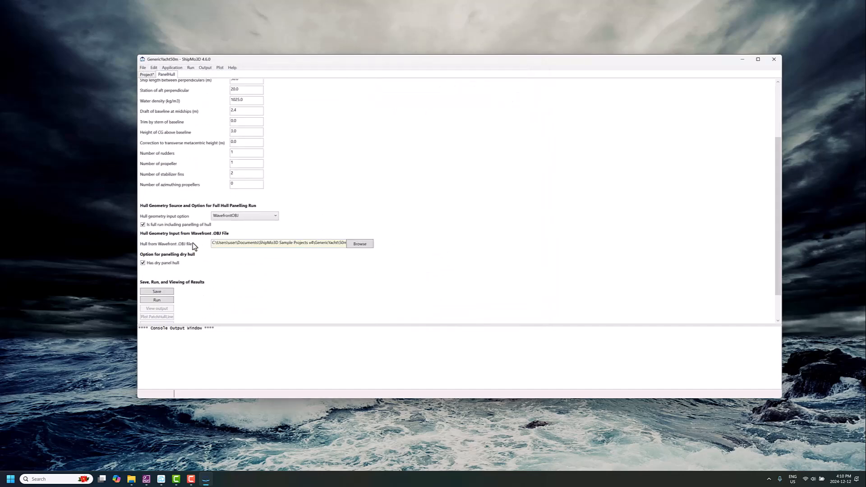
pyautogui.click(360, 244)
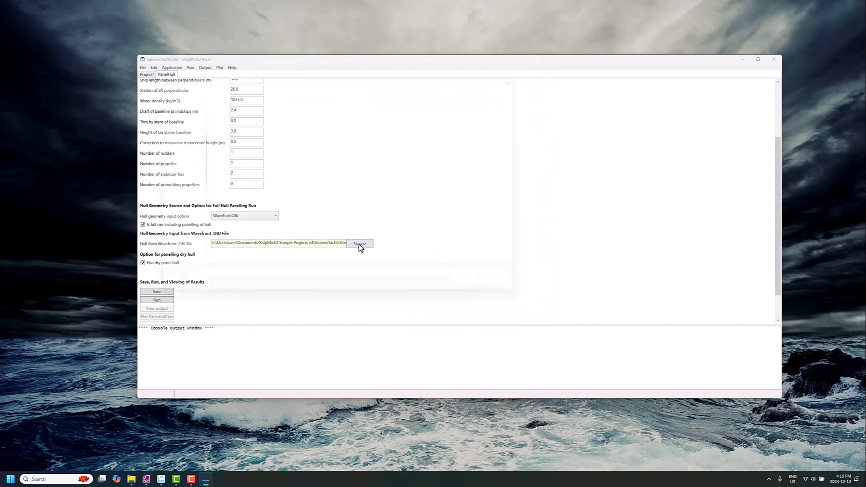
pyautogui.click(228, 129)
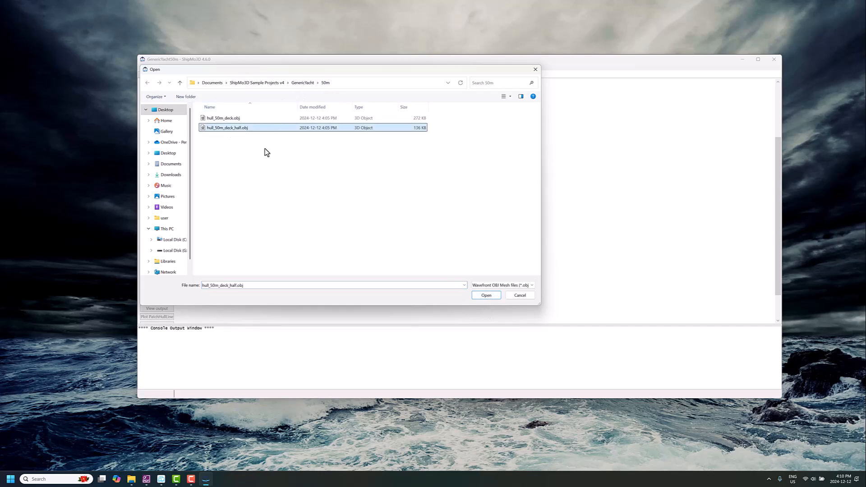
pyautogui.click(477, 297)
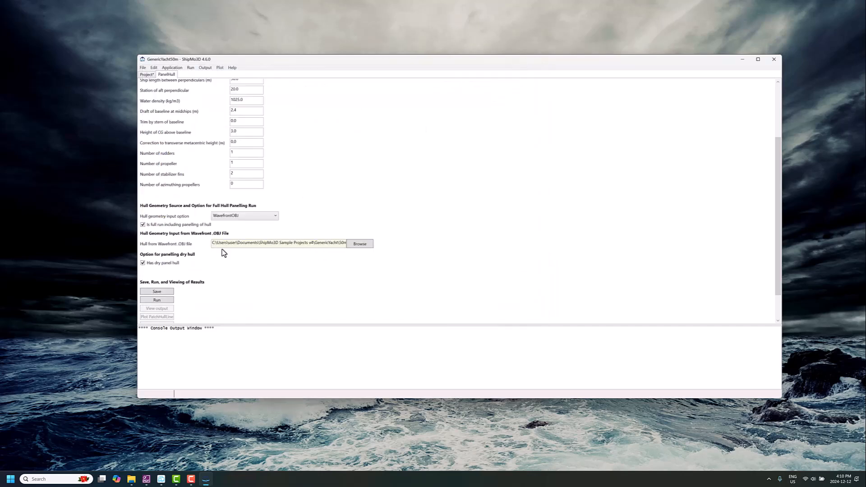
# Run the PanelHull computation and dismiss its completion message.
pyautogui.scroll(-1, 222, 249)
pyautogui.click(168, 266)
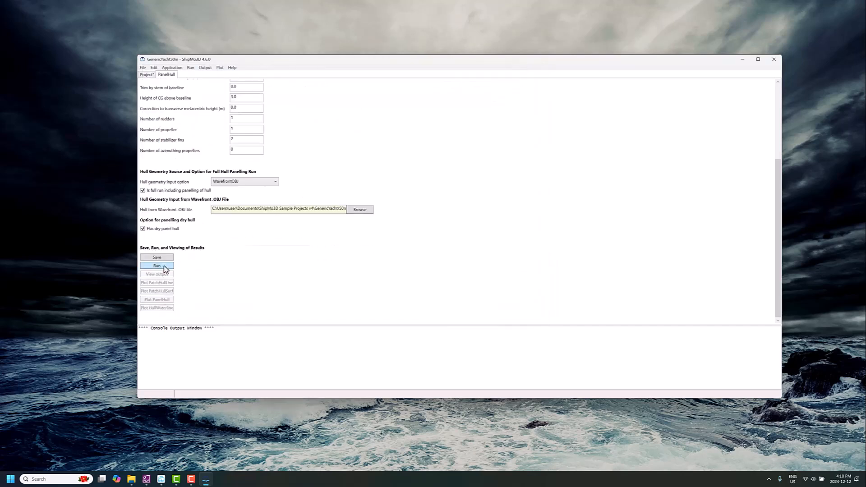
pyautogui.click(452, 258)
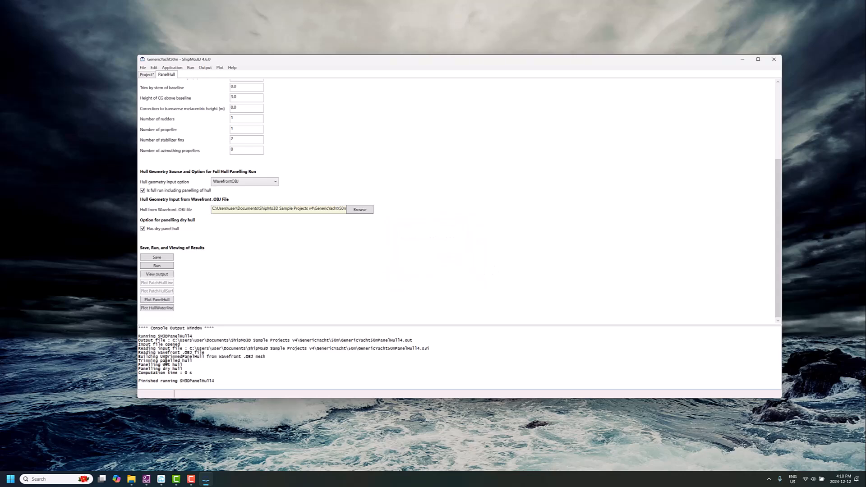
# Plot the panelled hull and colour it with the ShipParts colour table.
pyautogui.click(160, 299)
pyautogui.click(231, 283)
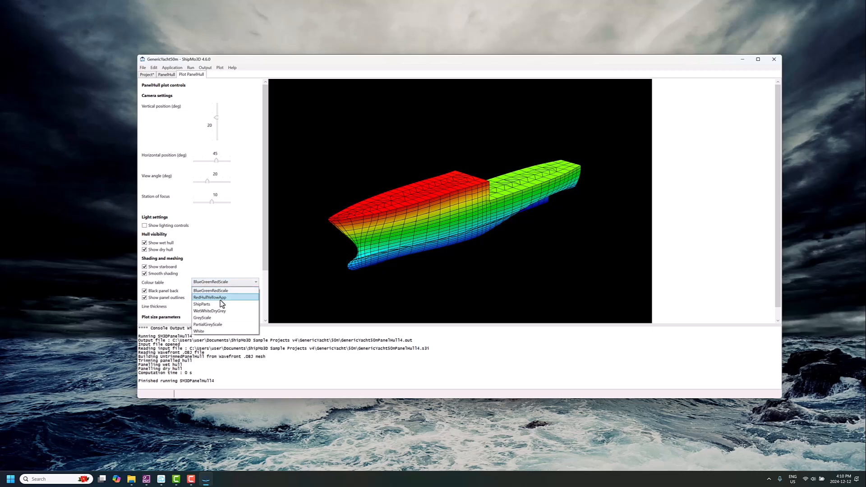
pyautogui.click(221, 306)
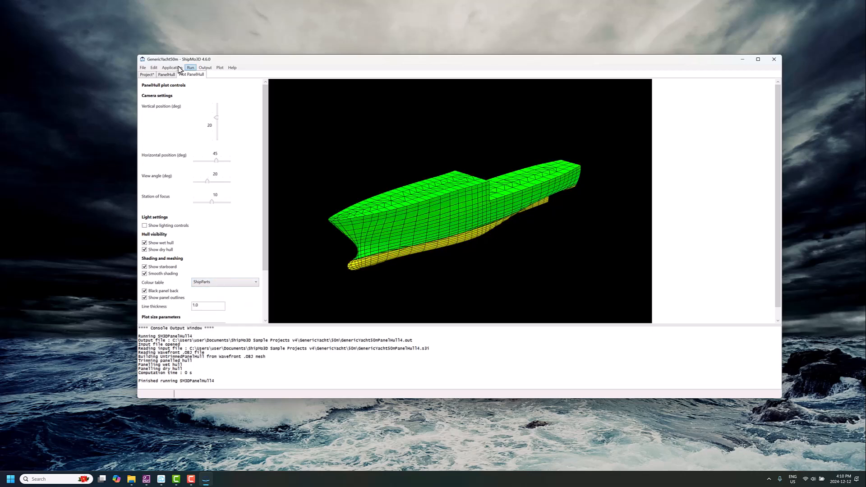
# Add the existing PanelLid data file GenericYacht50mPanelLid4.s3i to the project.
pyautogui.click(142, 68)
pyautogui.moveTo(122, 111)
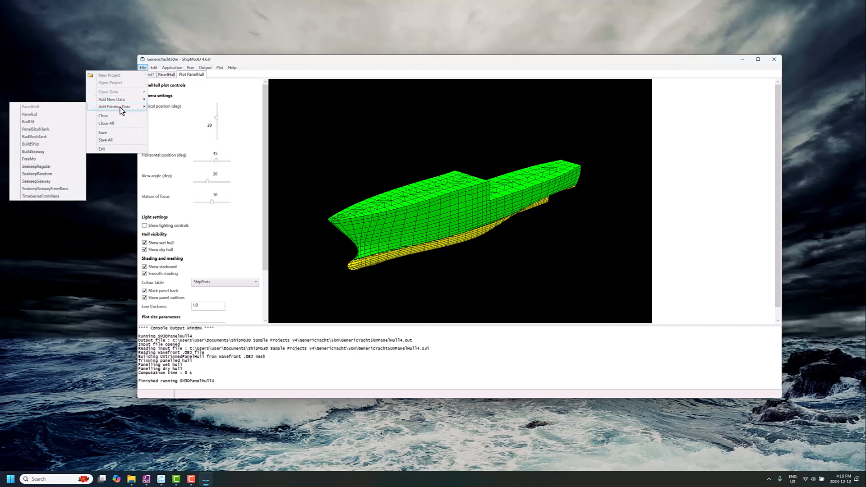
pyautogui.click(40, 114)
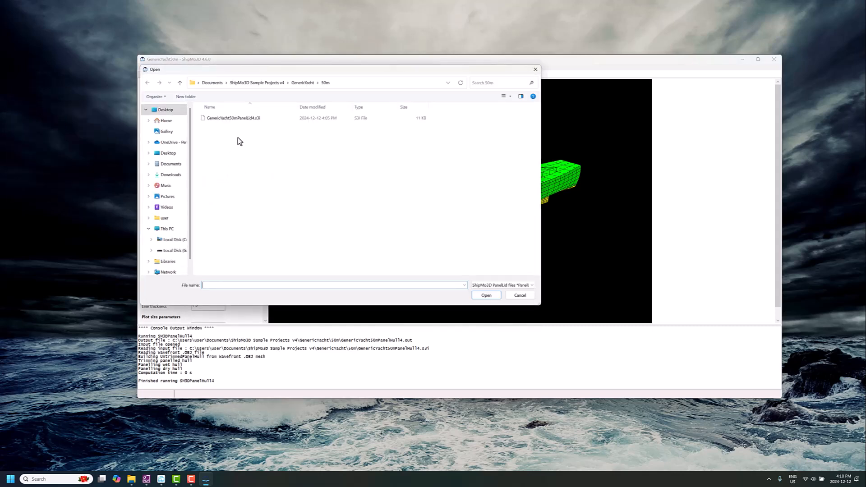
pyautogui.click(238, 119)
pyautogui.click(479, 295)
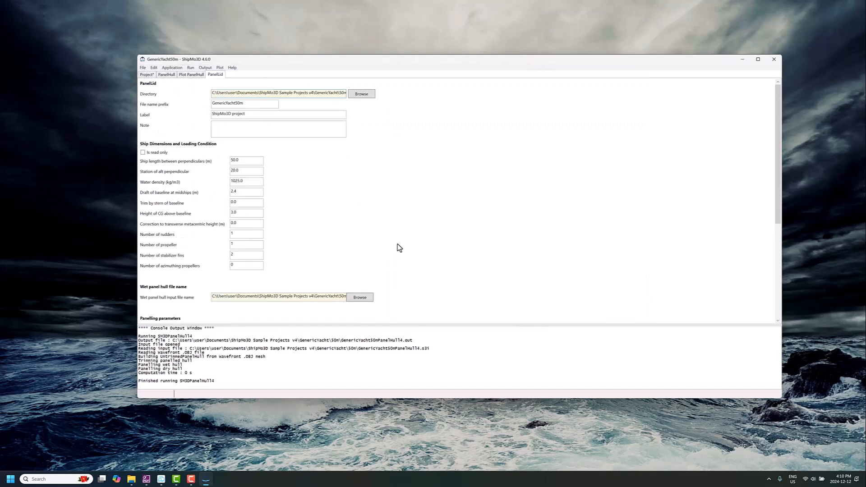
# Set the PanelLid wet panel hull input file to GenericYacht50mWetPanelHull.bin.
pyautogui.click(359, 298)
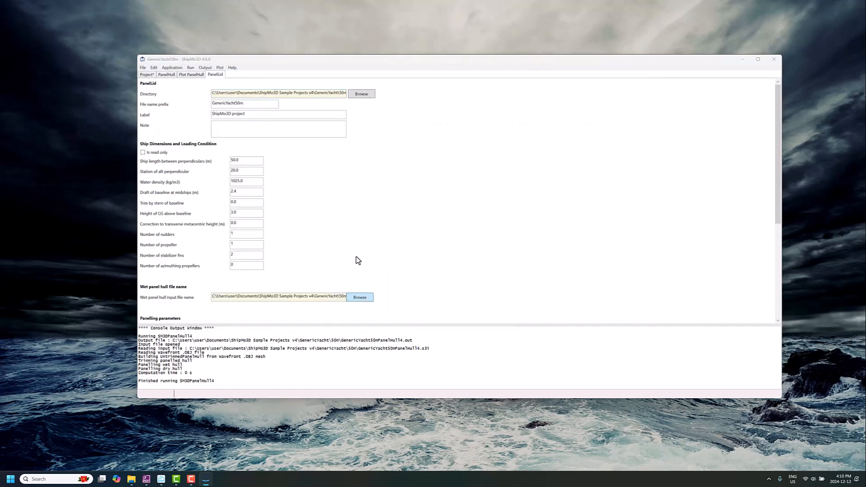
pyautogui.click(235, 118)
pyautogui.click(478, 296)
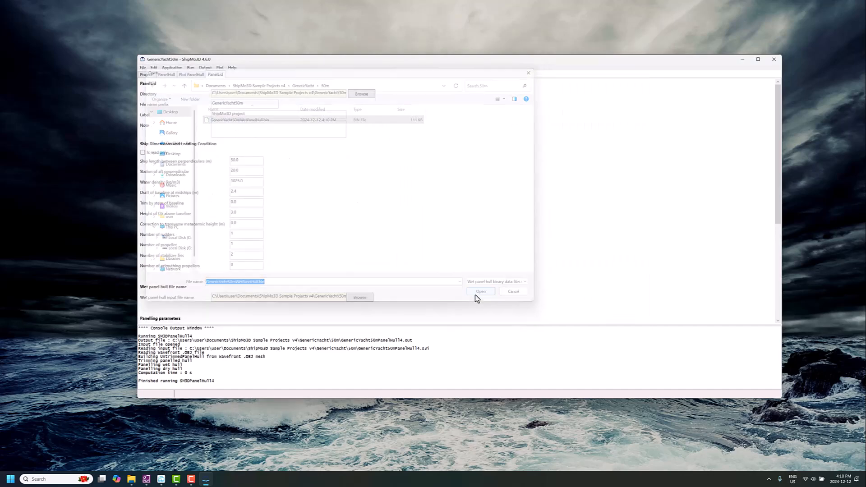
# Run the PanelLid computation and dismiss its completion message.
pyautogui.scroll(-5, 278, 217)
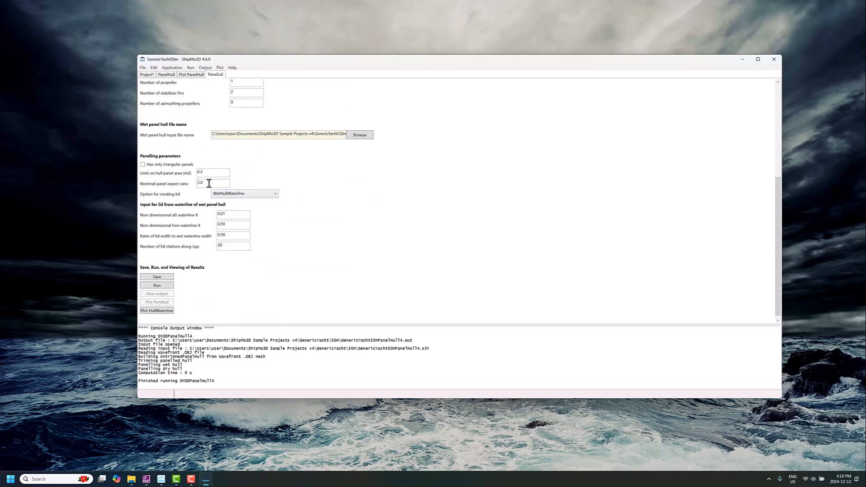
pyautogui.click(157, 285)
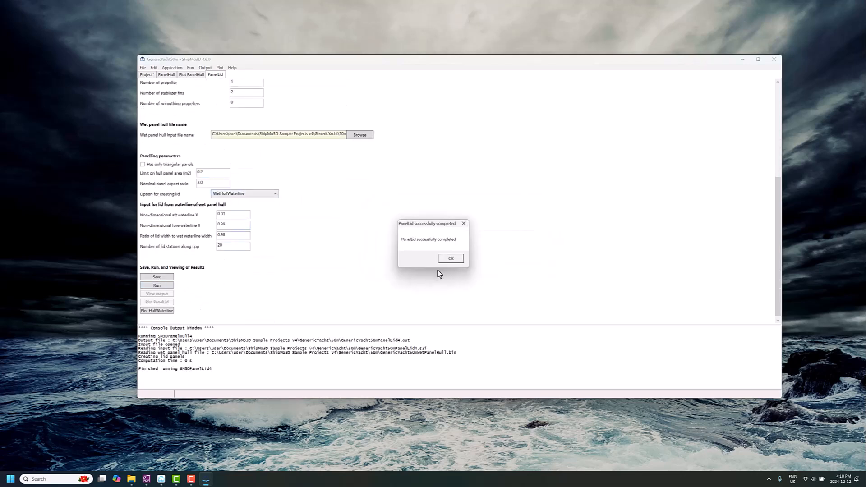
pyautogui.click(454, 258)
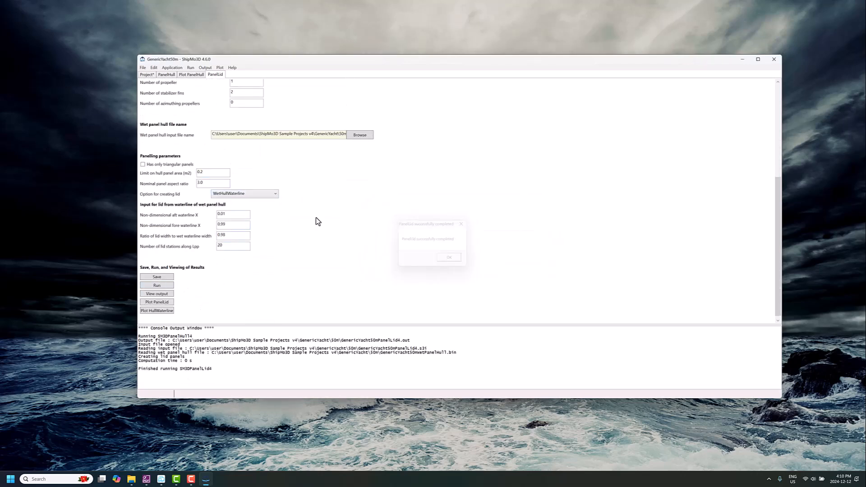
# Add the existing RadDif data file GenericYacht50mRadDif4.s3i to the project.
pyautogui.click(143, 67)
pyautogui.moveTo(123, 109)
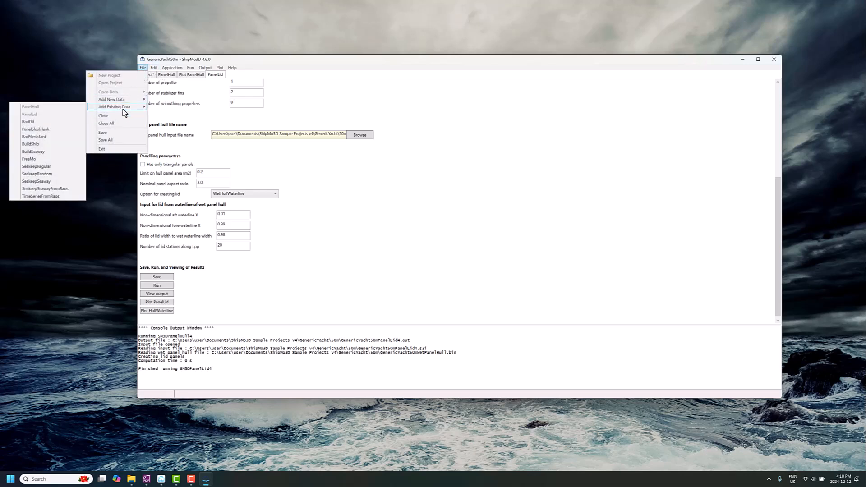
pyautogui.click(41, 121)
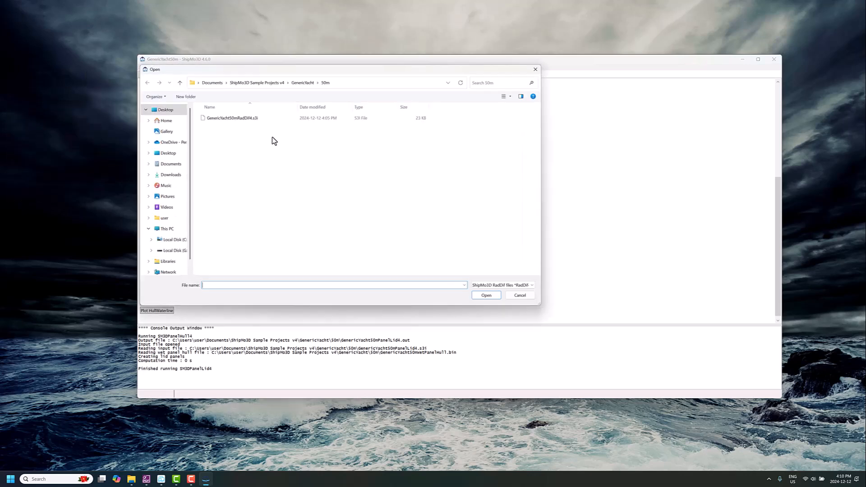
pyautogui.click(239, 120)
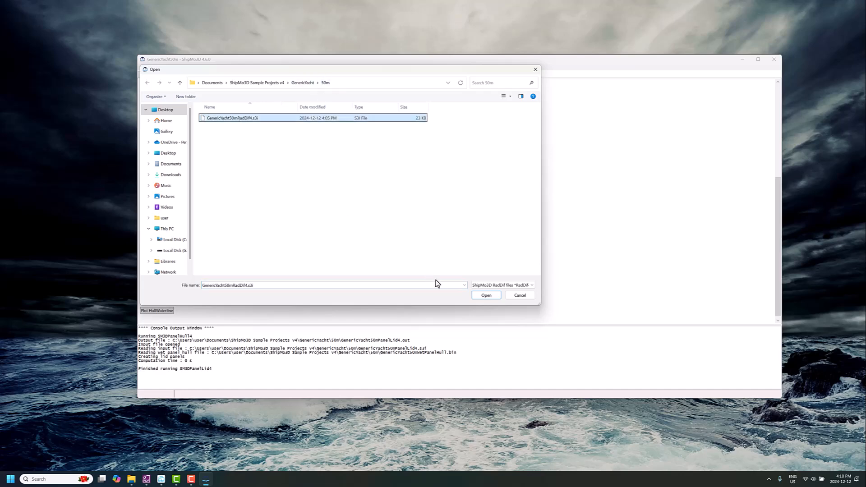
pyautogui.click(477, 298)
# Set the RadDif wet panel hull file to GenericYacht50mWetPanelHull.bin.
pyautogui.scroll(-3, 309, 211)
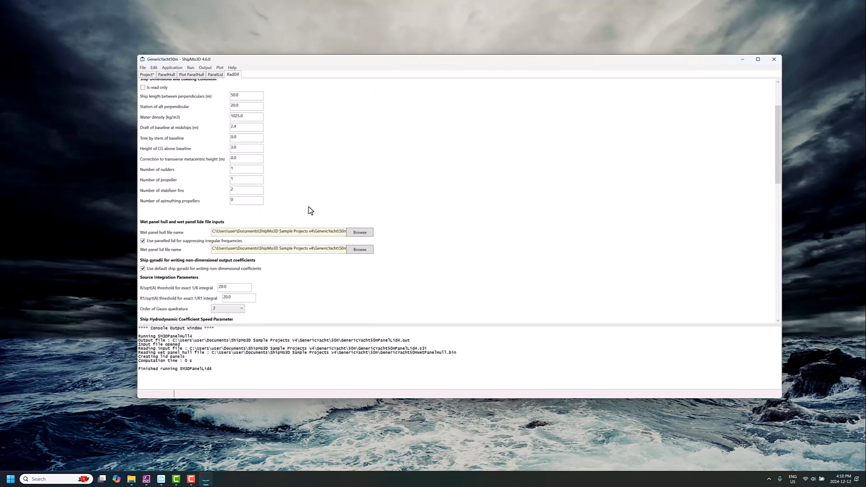
pyautogui.click(359, 232)
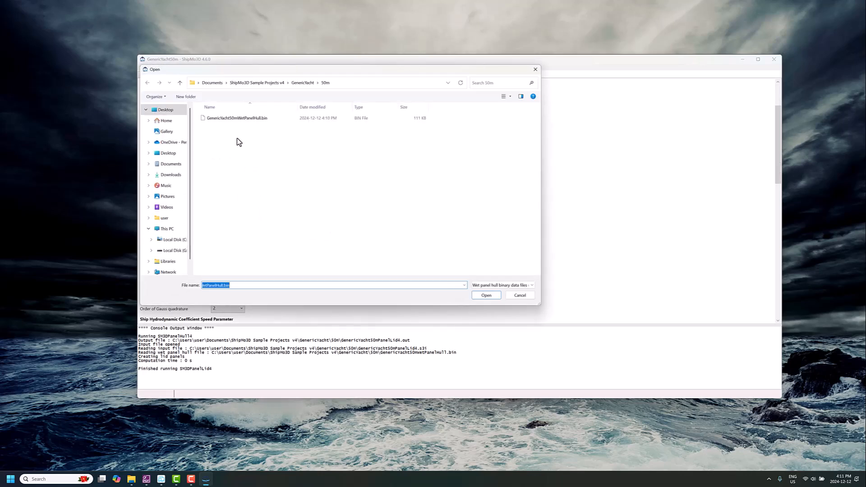
pyautogui.click(232, 118)
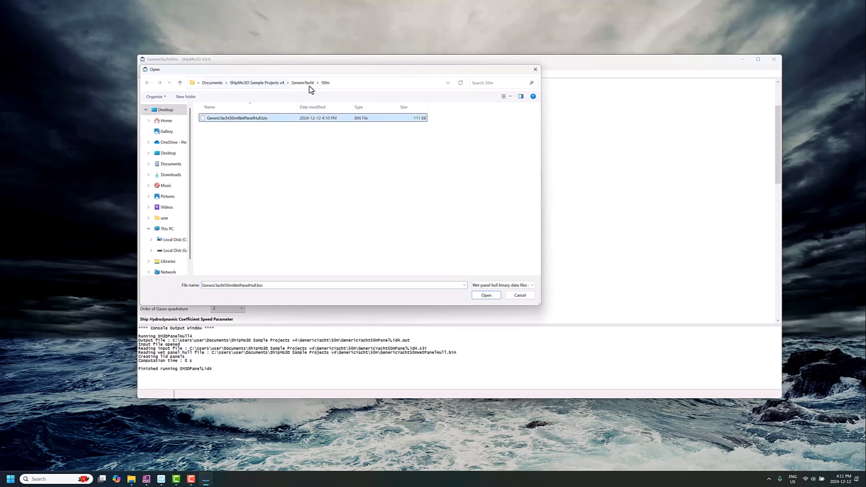
pyautogui.click(486, 296)
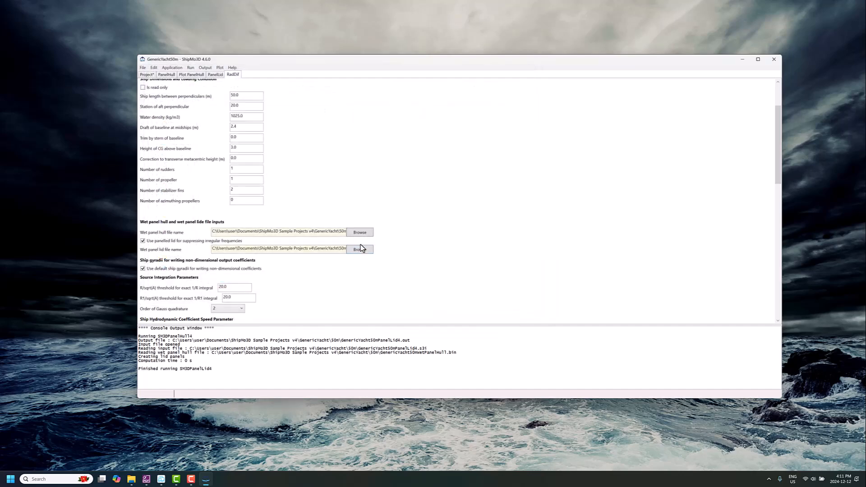
# Set the RadDif wet panel lid file to GenericYacht50mWetPanelLid.bin.
pyautogui.click(360, 248)
pyautogui.click(240, 119)
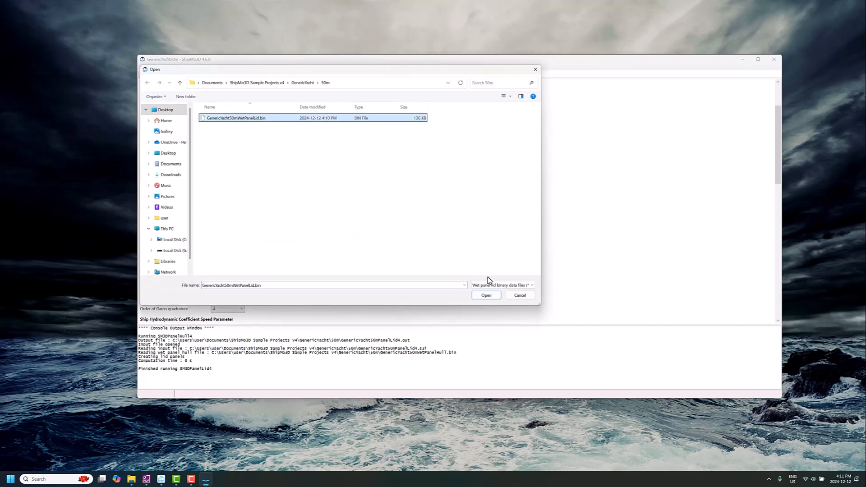
pyautogui.click(486, 295)
# Run the RadDif radiation and diffraction computation and plot the radiation coefficients.
pyautogui.scroll(-3, 305, 271)
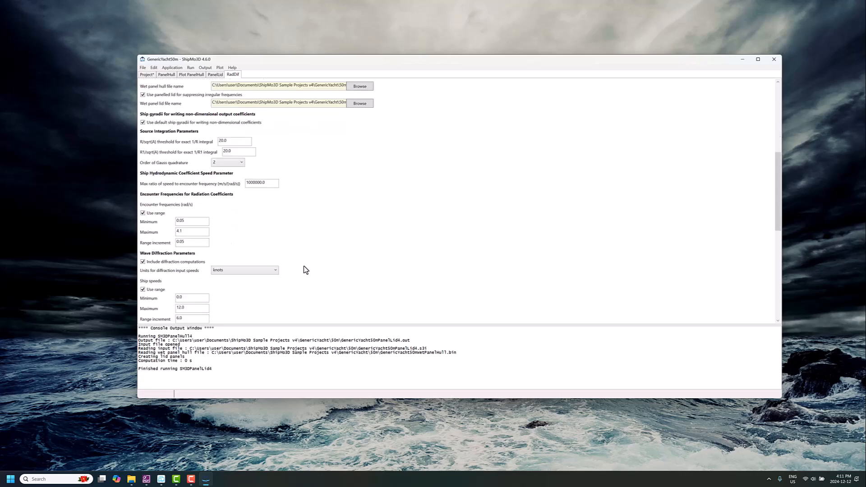
pyautogui.scroll(-6, 305, 270)
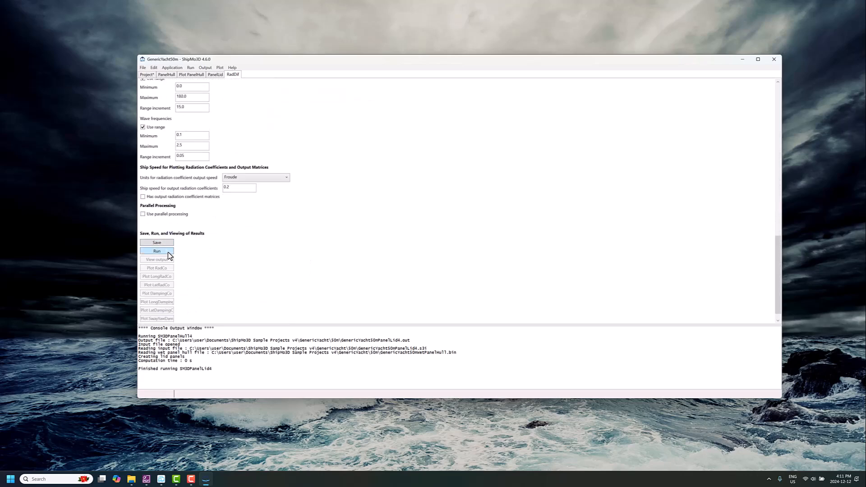
pyautogui.click(167, 252)
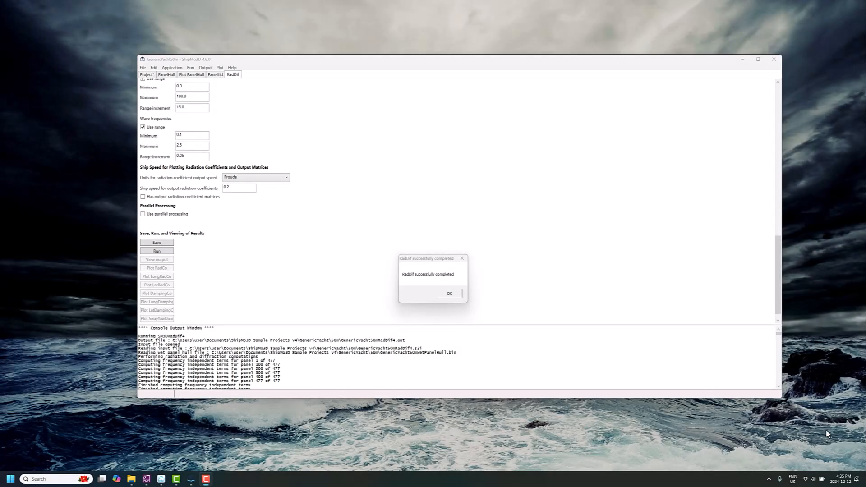
pyautogui.click(445, 295)
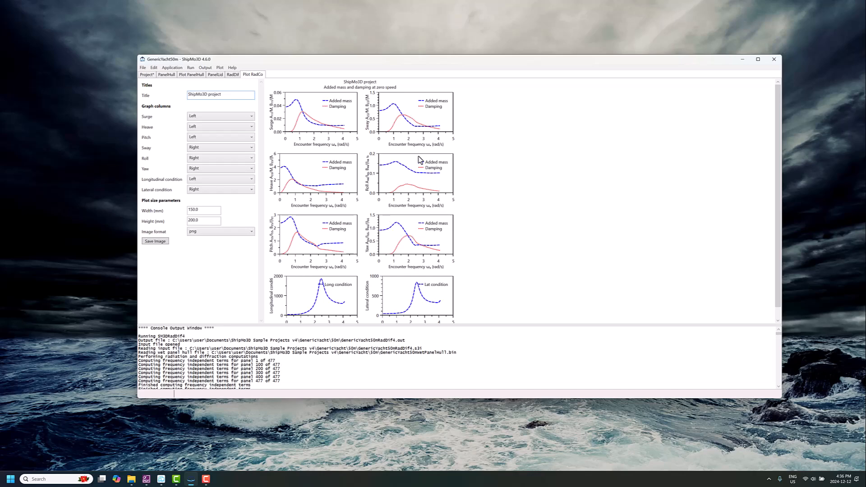
# Add the existing BuildShip data file GenericYacht50mBuildShip4.s3i to the project.
pyautogui.click(143, 68)
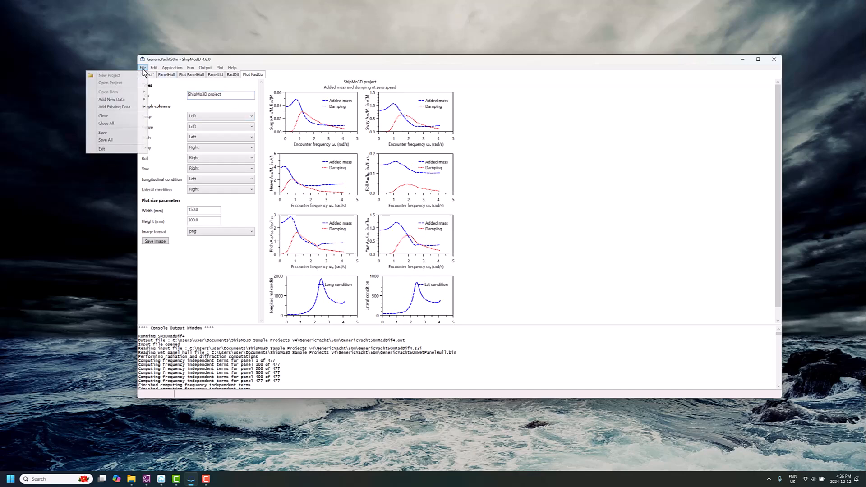
pyautogui.moveTo(120, 107)
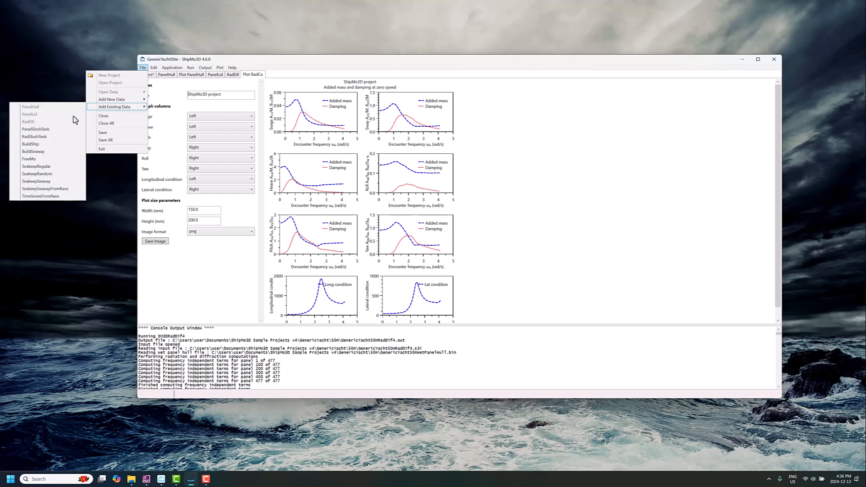
pyautogui.click(38, 145)
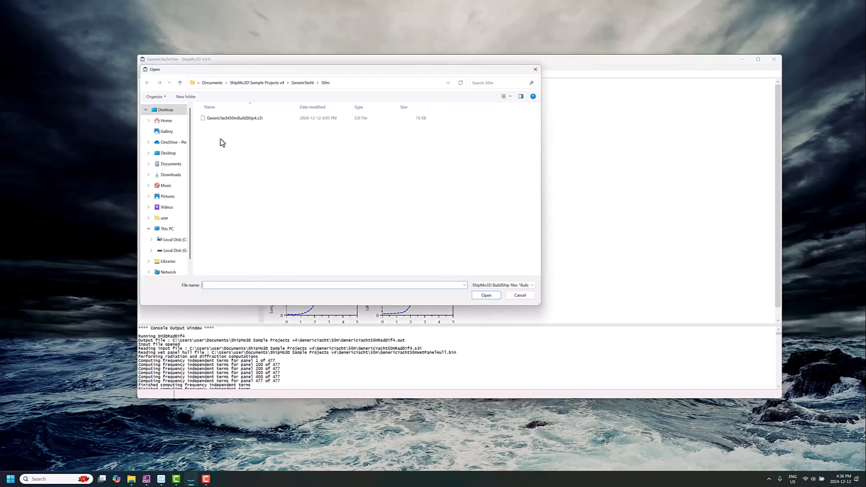
pyautogui.click(237, 118)
pyautogui.click(485, 295)
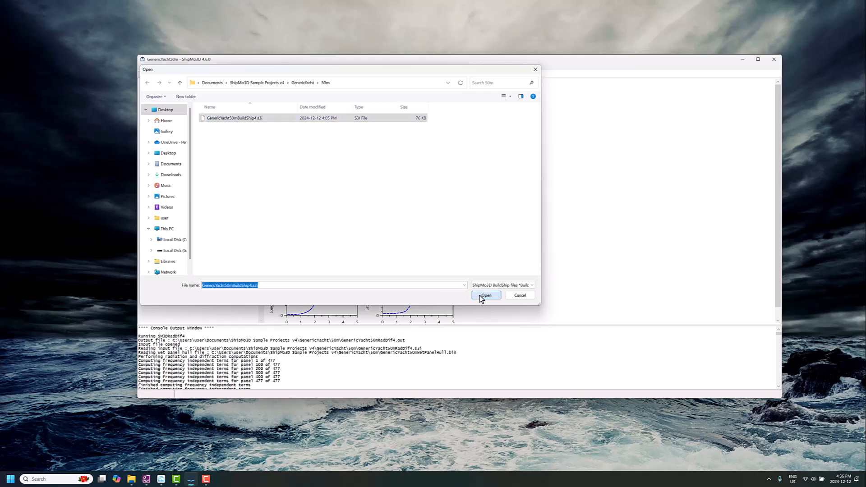
# Set the BuildShip hull radiation and diffraction file to GenericYacht50mRadDifDB.bin.
pyautogui.scroll(-2, 317, 247)
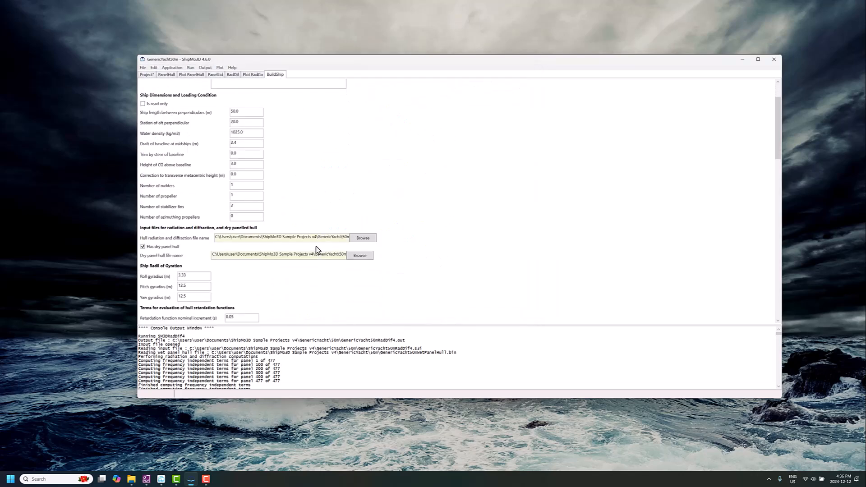
pyautogui.click(362, 238)
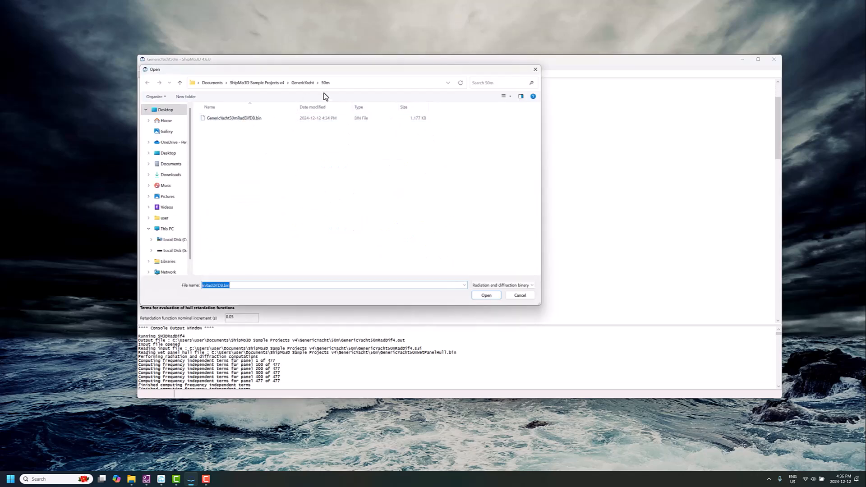
pyautogui.click(266, 122)
pyautogui.click(486, 296)
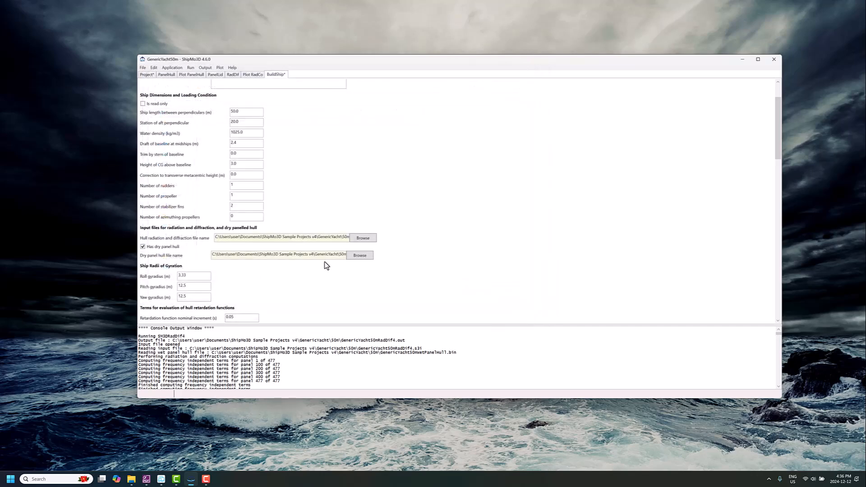
# Set the BuildShip dry panel hull file to GenericYacht50mDryPanelHull.bin.
pyautogui.click(355, 256)
pyautogui.click(232, 119)
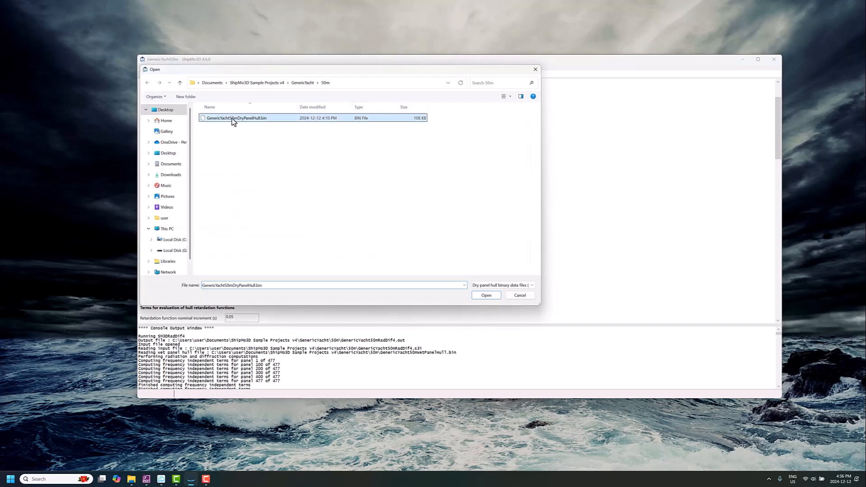
pyautogui.click(486, 296)
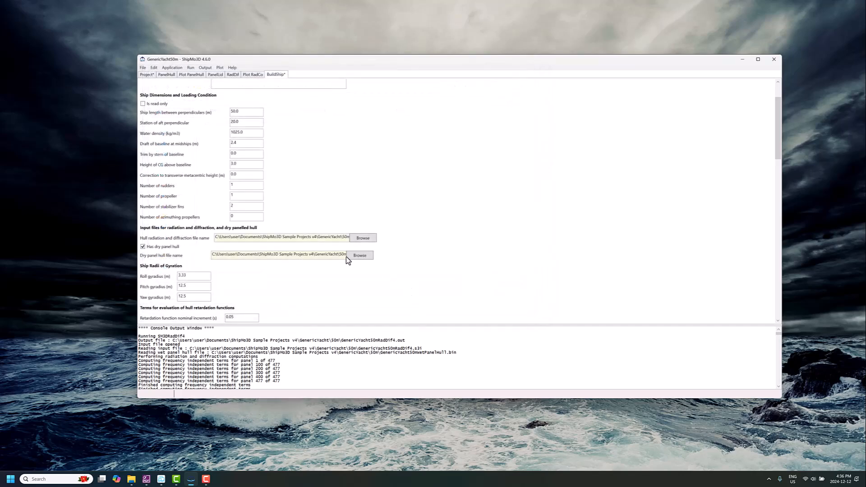
# Run the BuildShip computation and plot the resulting ship model.
pyautogui.scroll(-3, 342, 259)
pyautogui.scroll(-10, 338, 262)
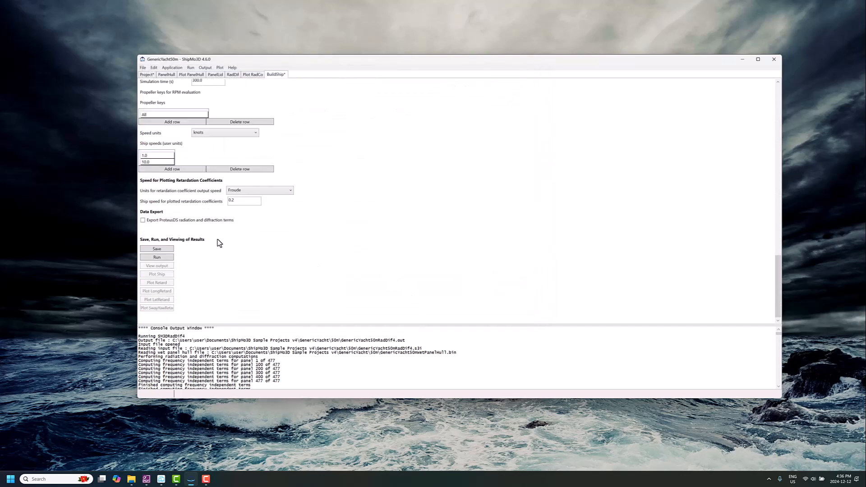
pyautogui.click(157, 258)
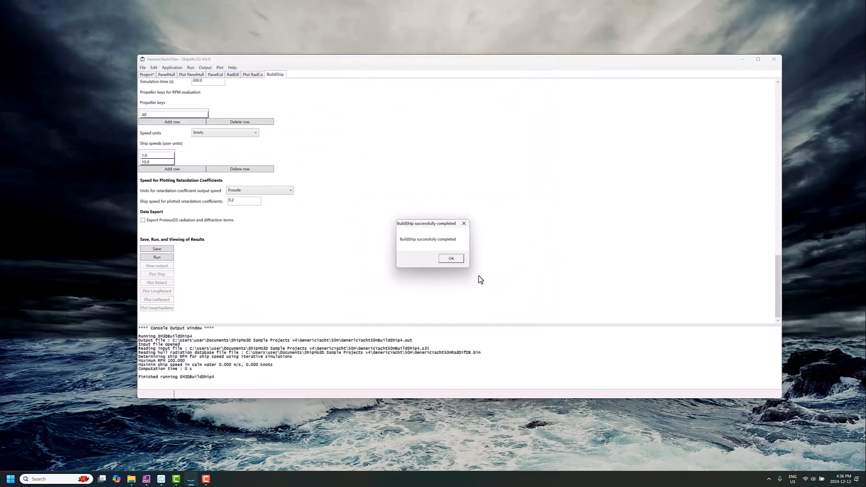
pyautogui.click(451, 259)
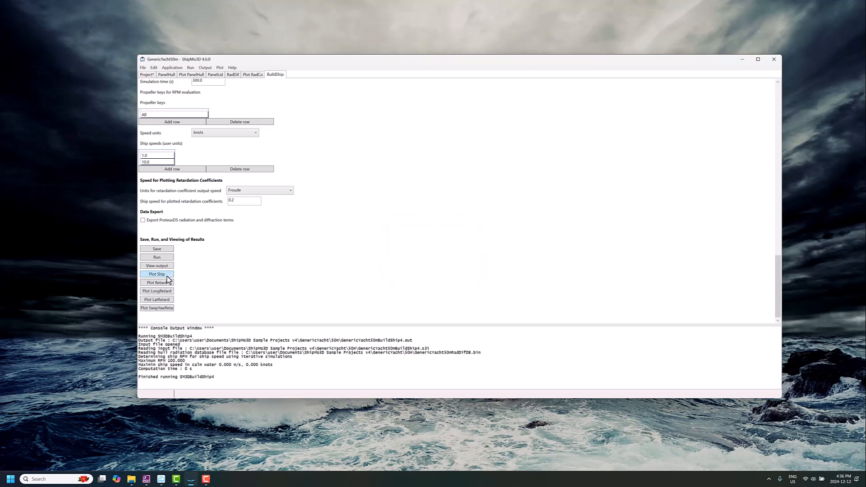
pyautogui.click(167, 276)
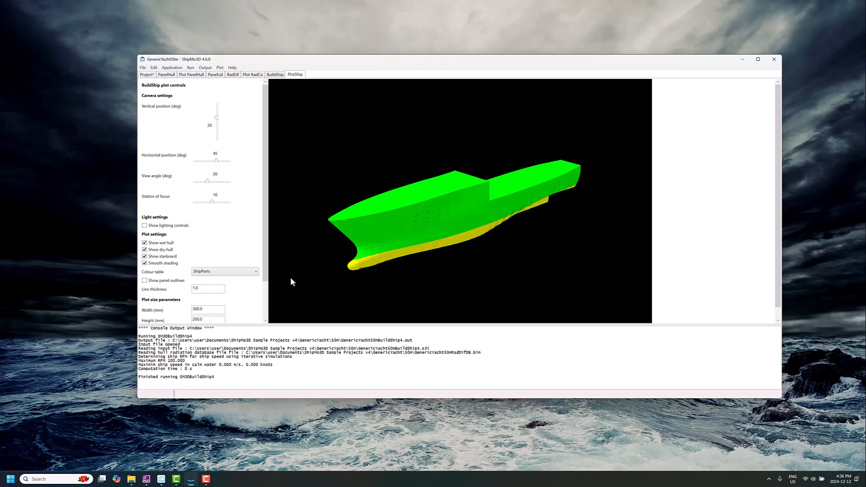
# Add the existing SeakeepRegular data file GenericYacht50mSeakeepRegular4.s3i to the project.
pyautogui.click(143, 68)
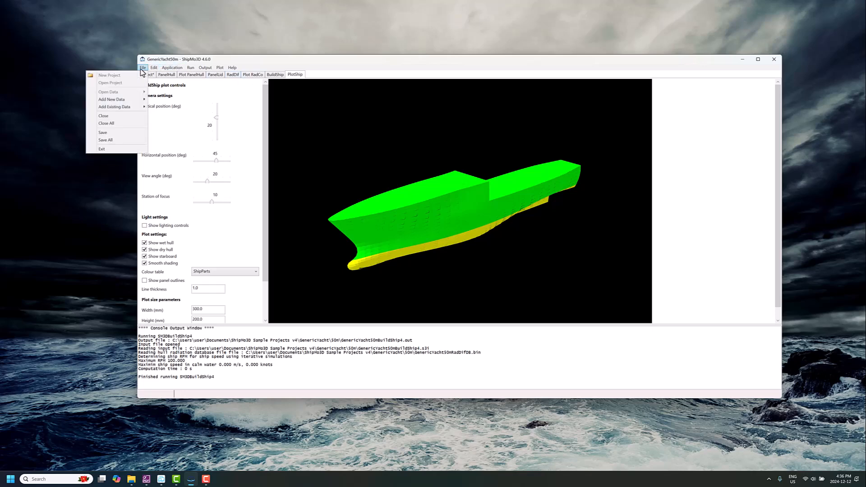
pyautogui.moveTo(123, 107)
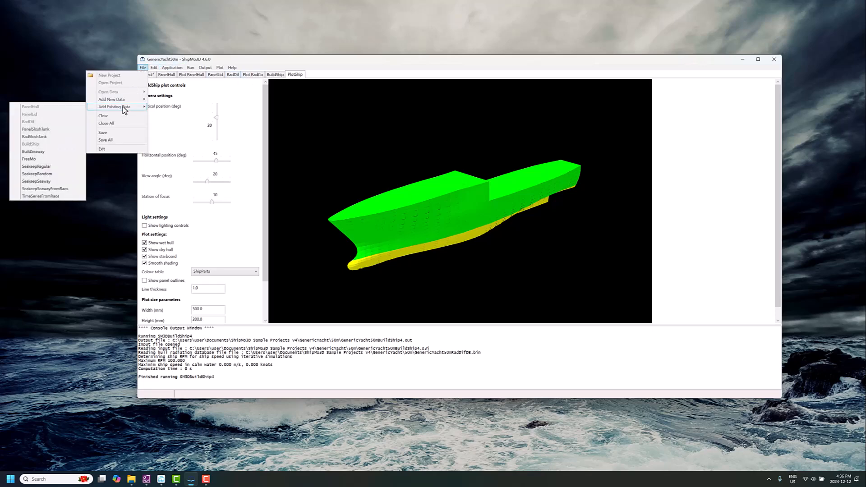
pyautogui.click(49, 168)
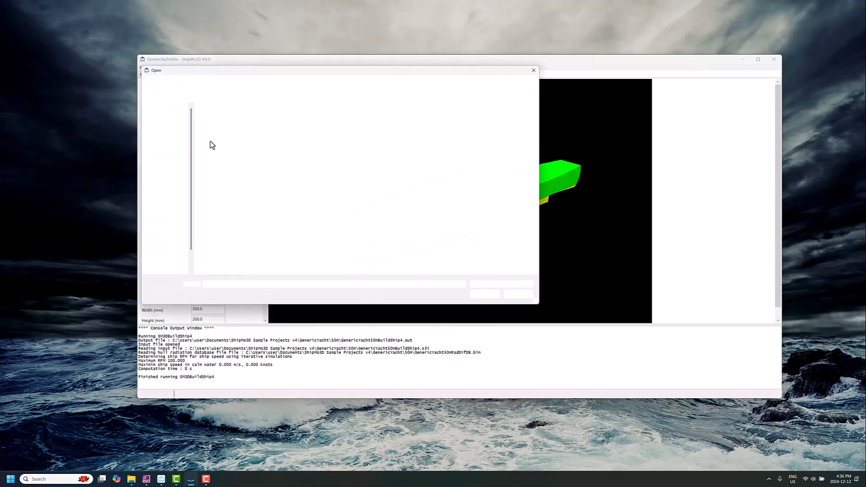
pyautogui.click(255, 118)
pyautogui.click(480, 297)
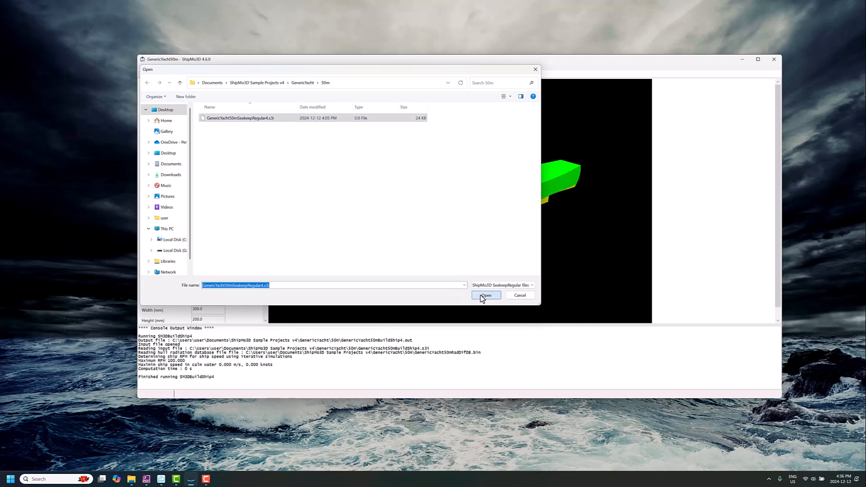
# Set the SeakeepRegular ship for motion database file to GenericYacht50mShipForMotionDB.bin.
pyautogui.scroll(-3, 400, 242)
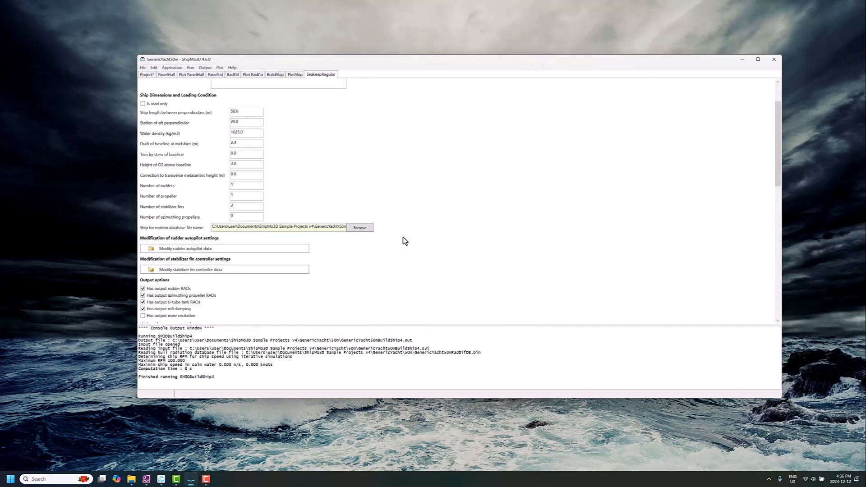
pyautogui.click(369, 212)
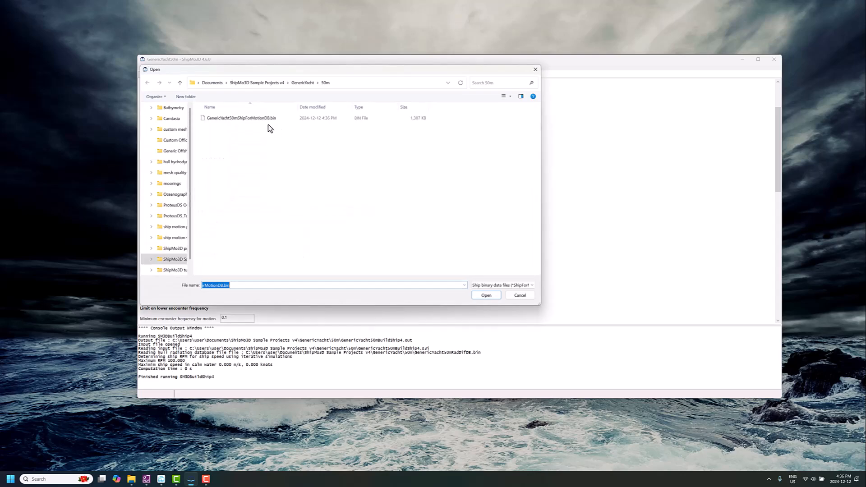
pyautogui.click(261, 118)
pyautogui.click(487, 296)
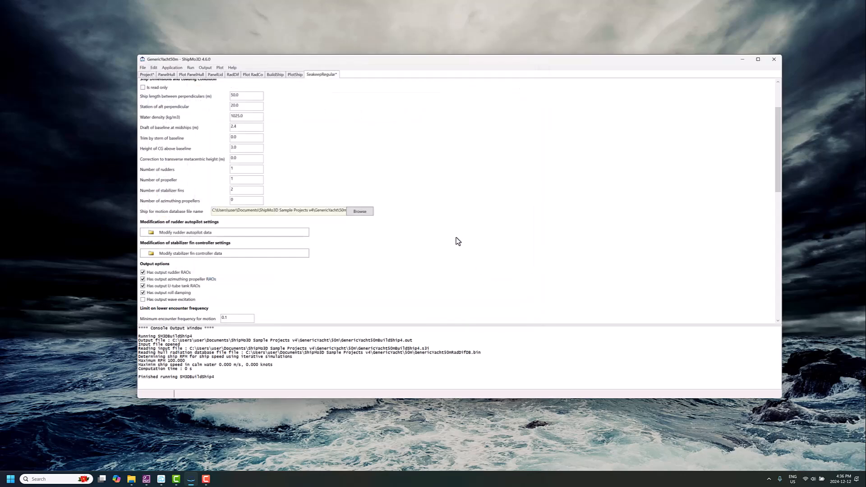
# Define the SeakeepRegular relative sea directions as a range and set its maximum to 180.0 deg.
pyautogui.scroll(-4, 376, 248)
pyautogui.scroll(-5, 376, 249)
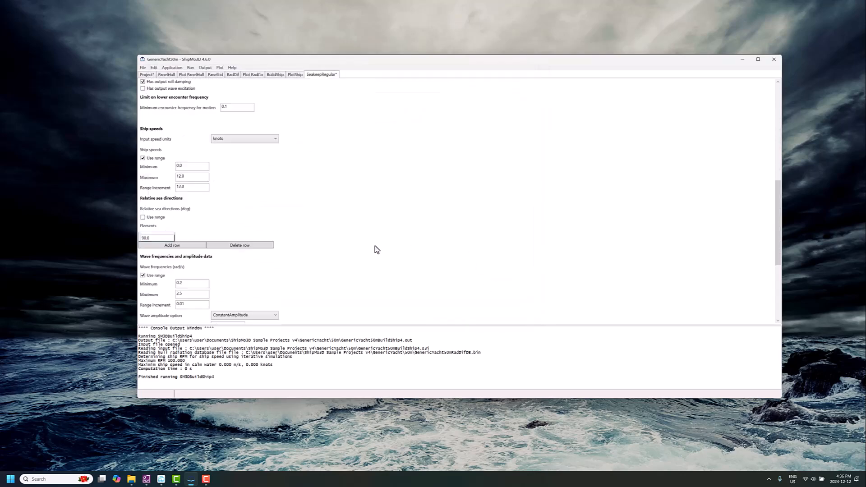
pyautogui.scroll(-3, 357, 255)
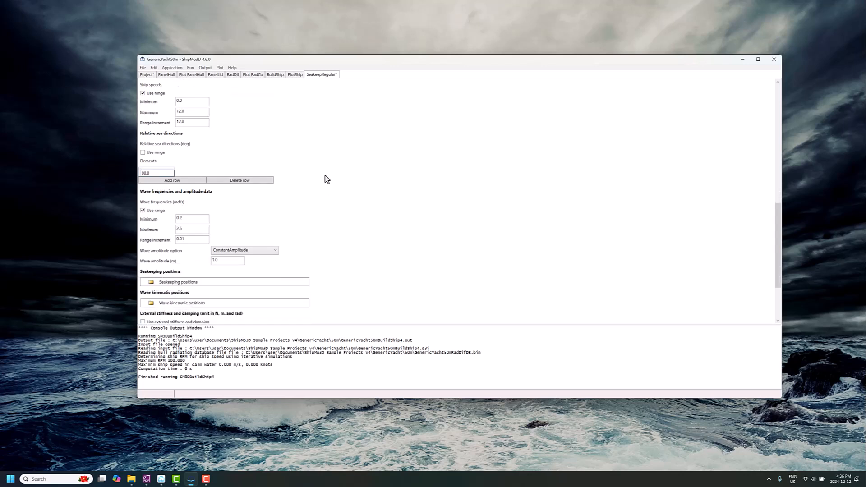
pyautogui.scroll(2, 315, 183)
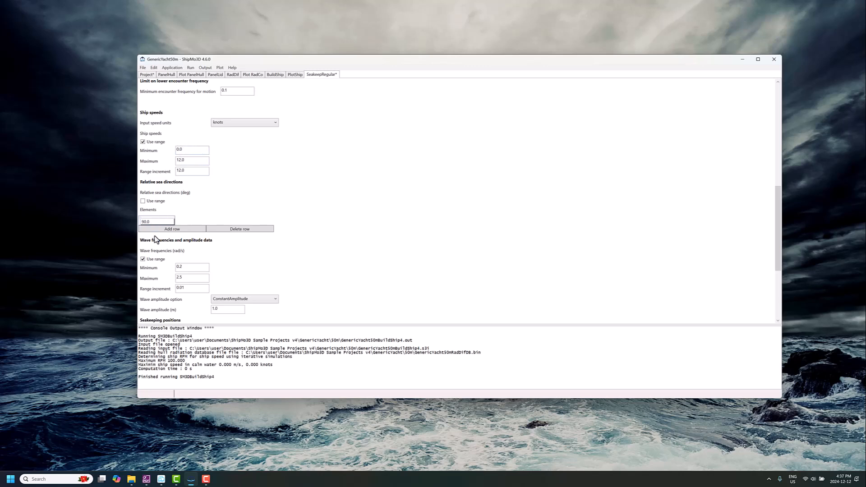
pyautogui.click(154, 201)
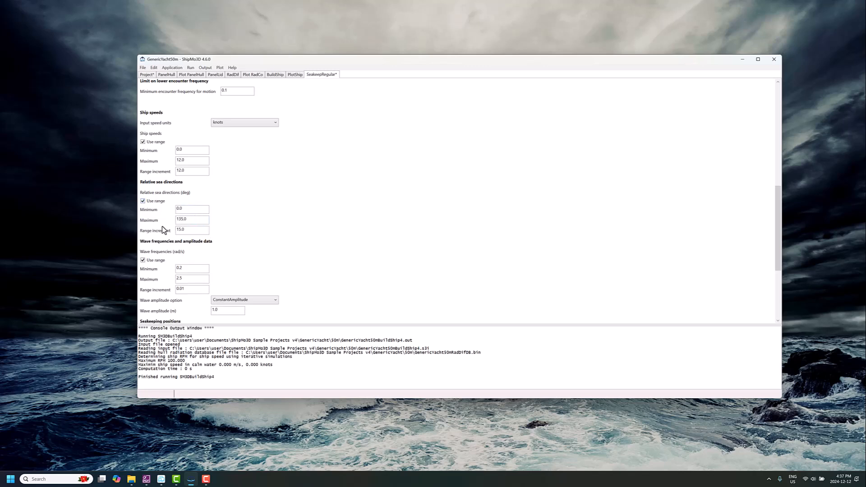
pyautogui.moveTo(195, 223); pyautogui.dragTo(165, 224)
pyautogui.scroll(1, 192, 173)
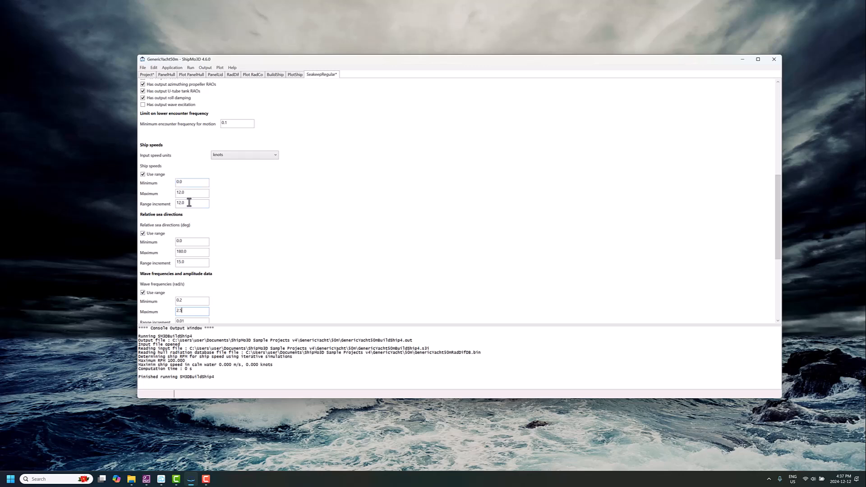
# Enable export of ProteusDS response amplitude operators, run the SeakeepRegular computation and check the exported file path in the console output.
pyautogui.scroll(-5, 206, 238)
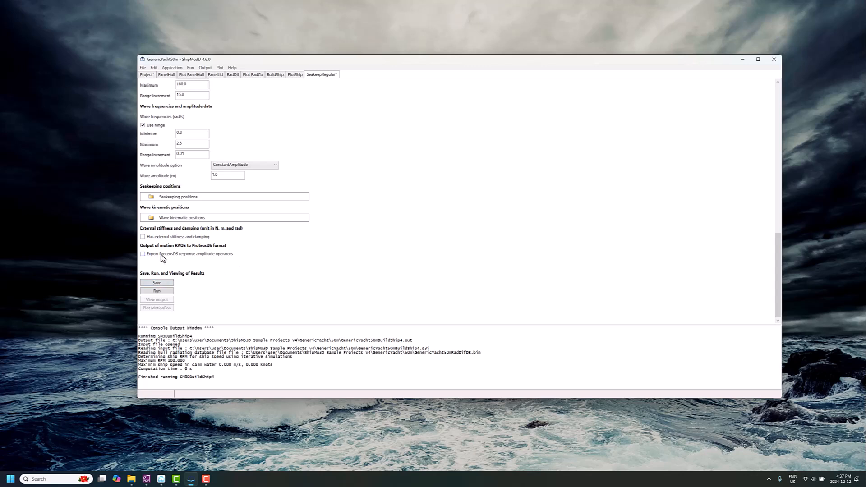
pyautogui.click(217, 258)
pyautogui.click(158, 291)
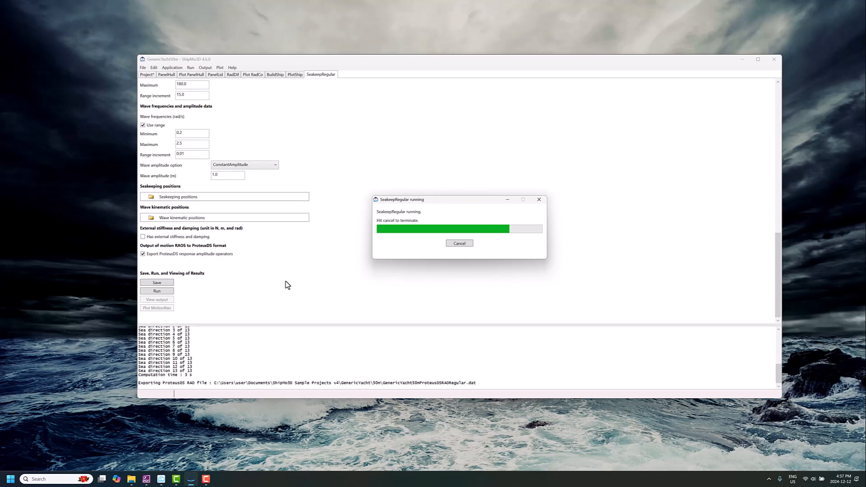
pyautogui.click(458, 259)
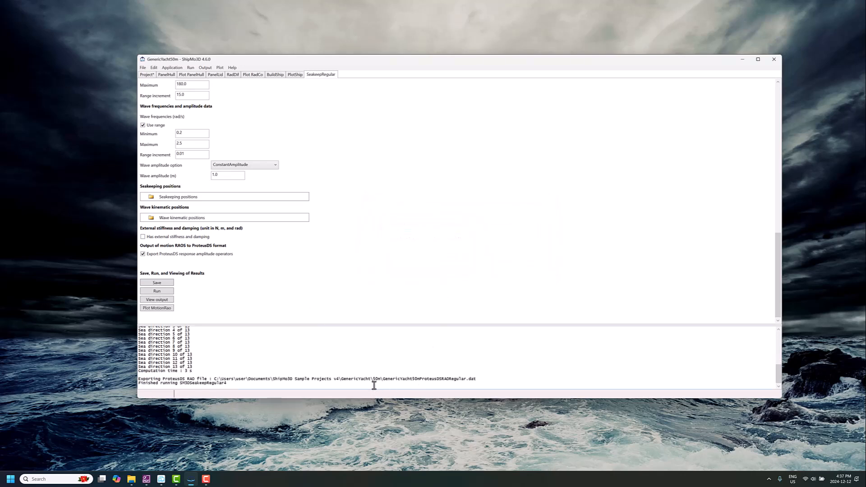
pyautogui.moveTo(391, 379); pyautogui.dragTo(480, 380)
# Plot the motion RAOs for a ship speed of 12.0 knots and a relative sea direction of 90.0 deg.
pyautogui.click(166, 309)
pyautogui.click(216, 108)
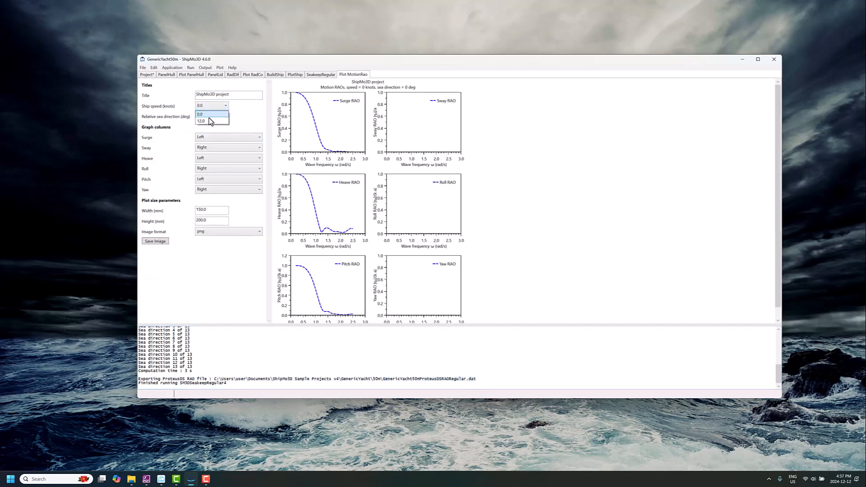
pyautogui.click(209, 120)
pyautogui.click(209, 116)
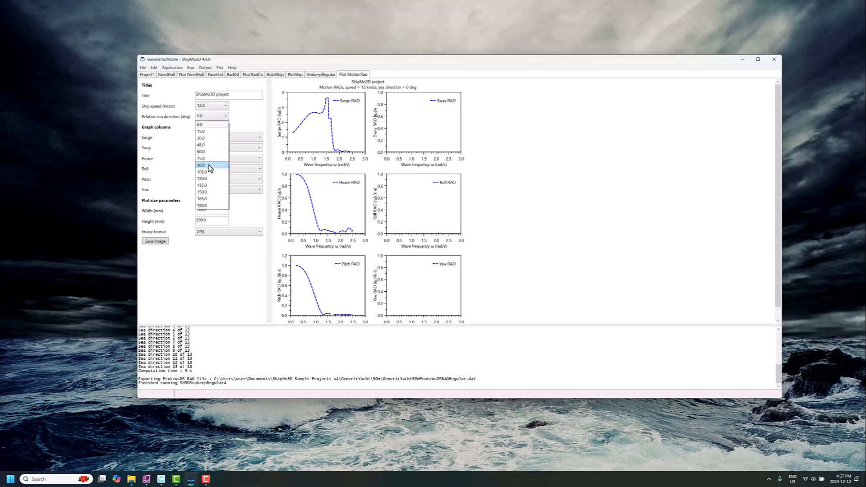
pyautogui.click(208, 165)
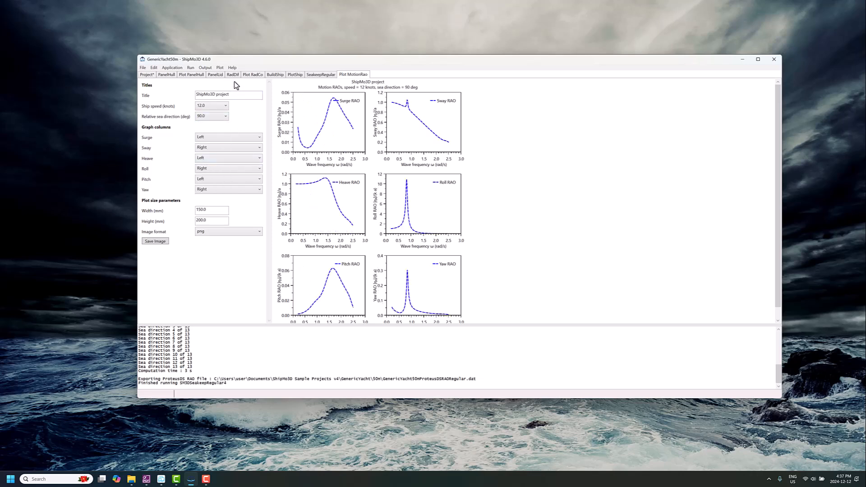
# Switch to File Explorer and open the 50m folder inside GenericYacht to view the generated output files.
pyautogui.click(743, 60)
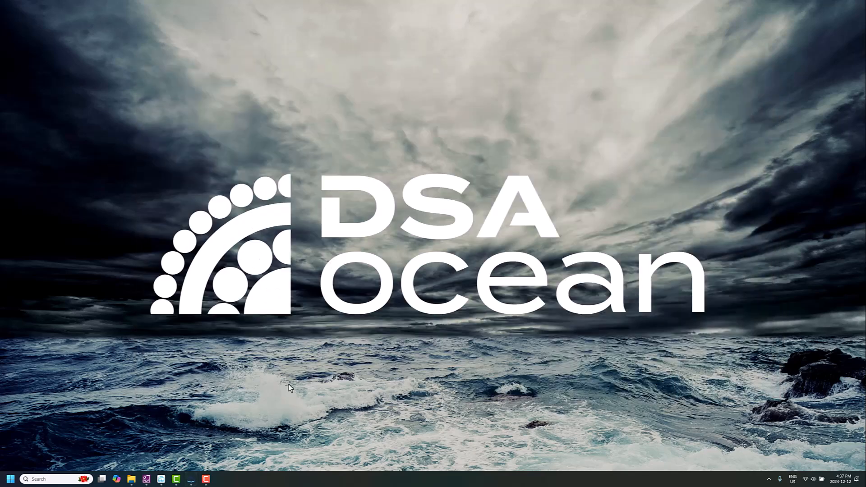
pyautogui.moveTo(192, 481)
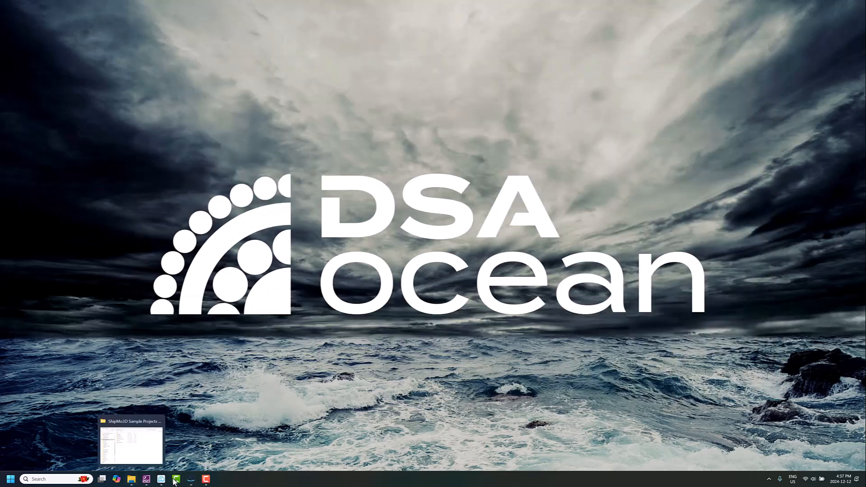
pyautogui.click(133, 480)
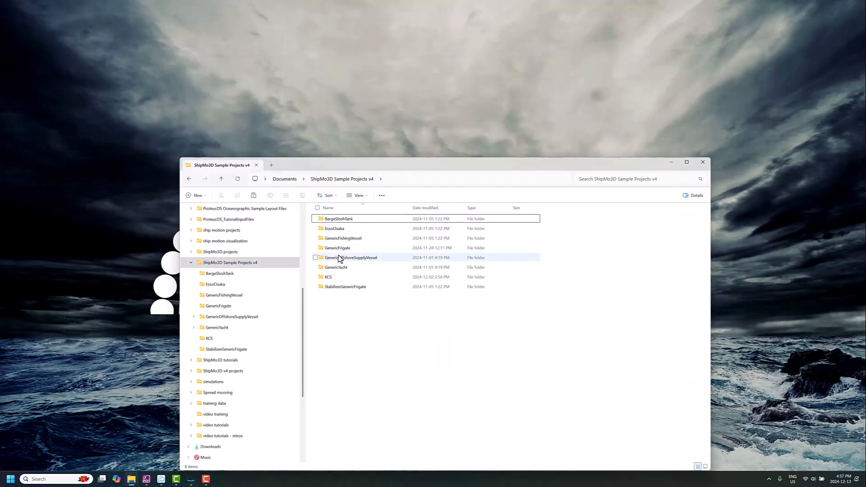
pyautogui.click(339, 268)
pyautogui.doubleClick(339, 268)
pyautogui.doubleClick(342, 222)
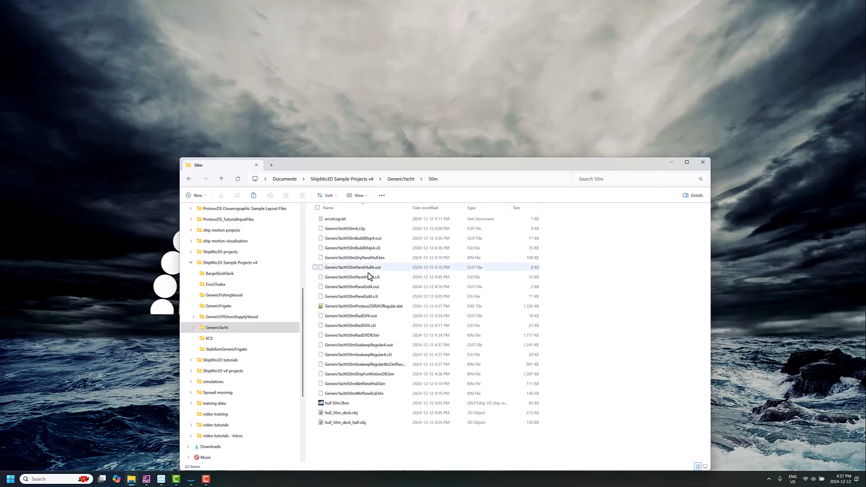
# Switch to ProteusDS Ship Motion Toolbox and load GenericYacht50mProteusDSRAORegular.dat from the 50m folder as the vessel's motion RAO.
pyautogui.doubleClick(361, 306)
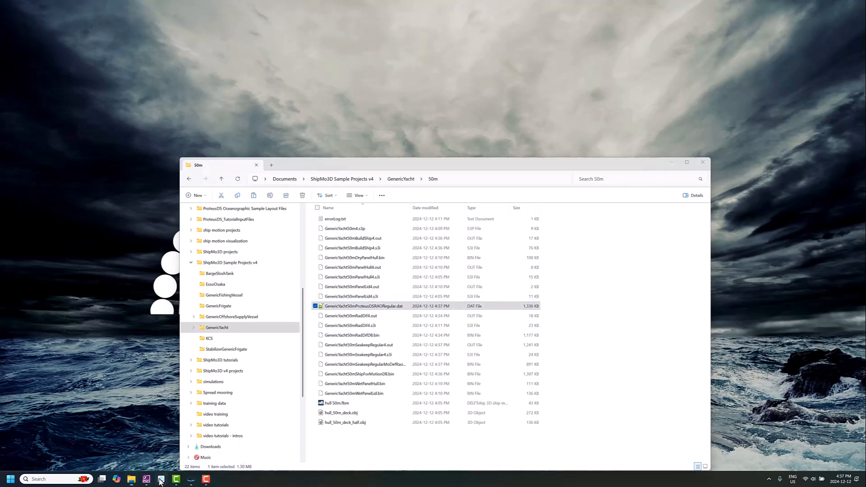
pyautogui.moveTo(235, 164); pyautogui.dragTo(288, 85)
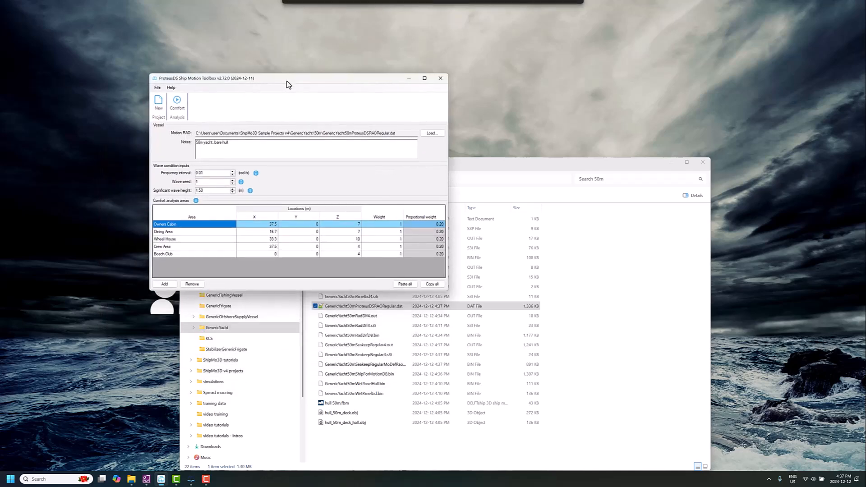
pyautogui.click(432, 133)
pyautogui.click(285, 144)
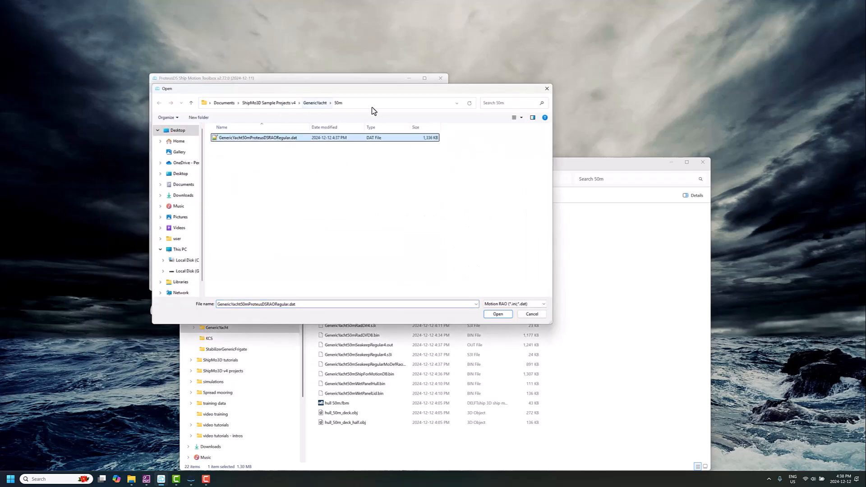
pyautogui.click(493, 315)
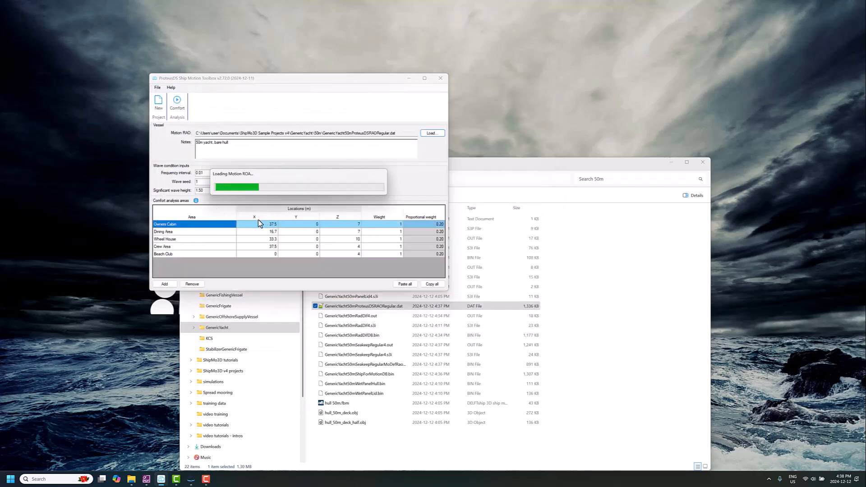
# Review the comfort analysis areas and their X, Y and Z locations, from Owners Cabin through Beach Club.
pyautogui.click(257, 232)
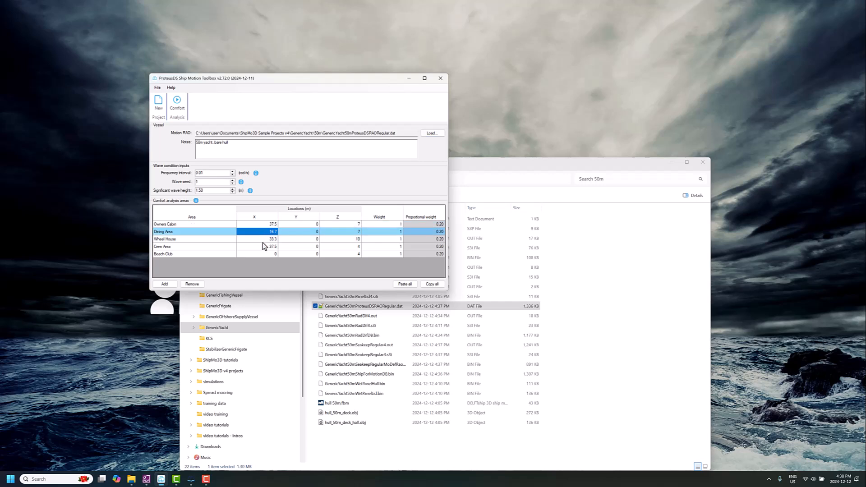
pyautogui.click(263, 239)
pyautogui.click(189, 225)
pyautogui.click(188, 232)
pyautogui.click(189, 239)
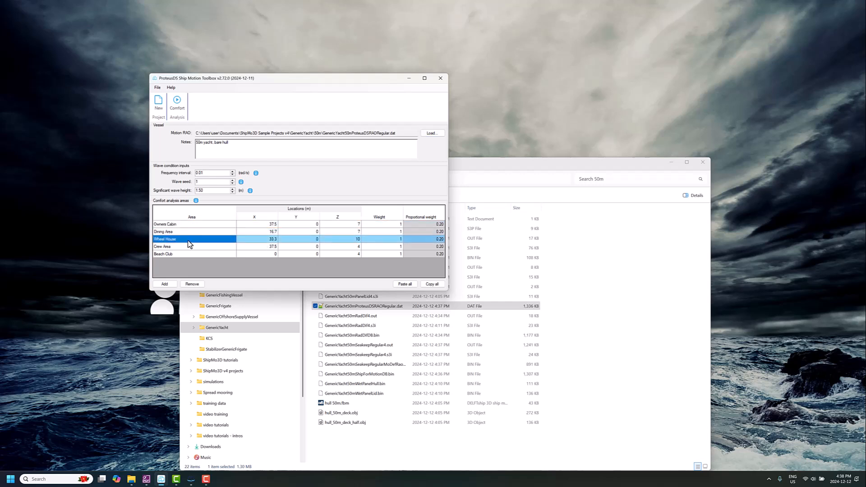
pyautogui.click(190, 247)
pyautogui.click(189, 254)
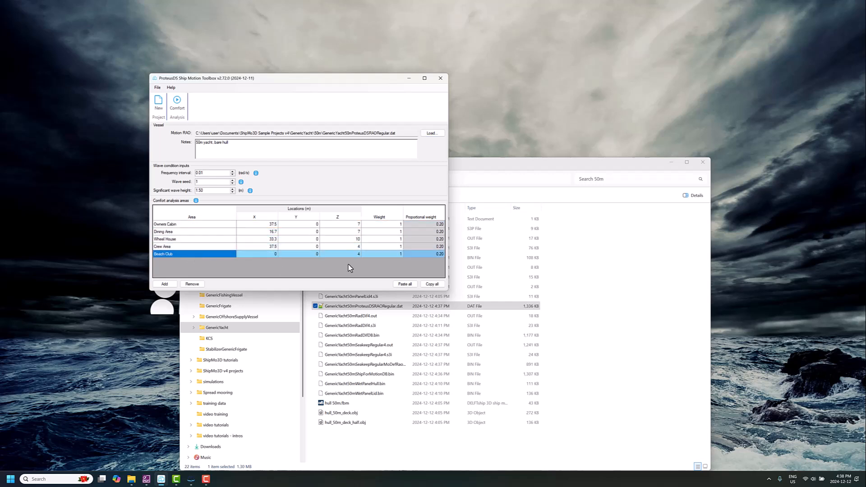
# Run the Comfort analysis and place its results window beside the toolbox inputs to read the ship motion comfort ratings.
pyautogui.click(178, 105)
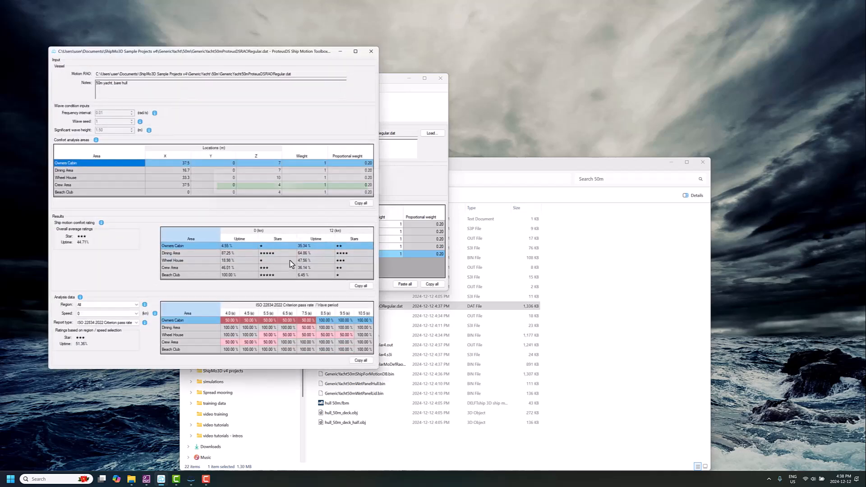
pyautogui.moveTo(307, 52); pyautogui.dragTo(659, 44)
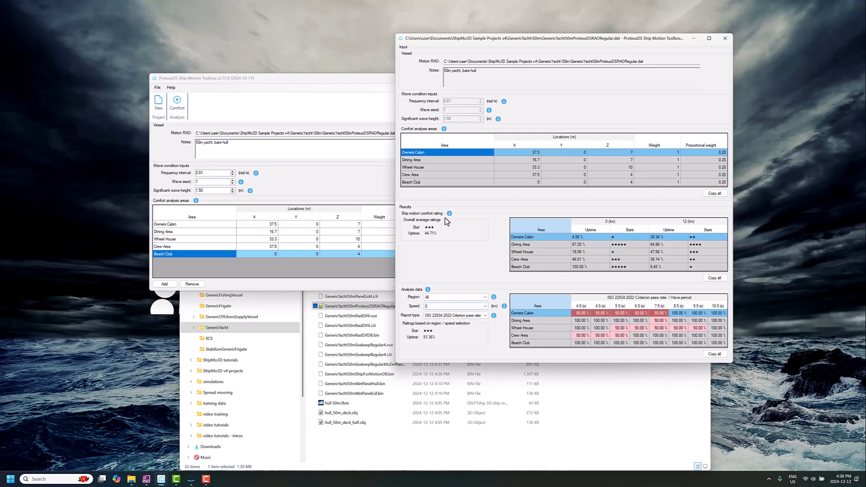
pyautogui.moveTo(496, 34); pyautogui.dragTo(601, 36)
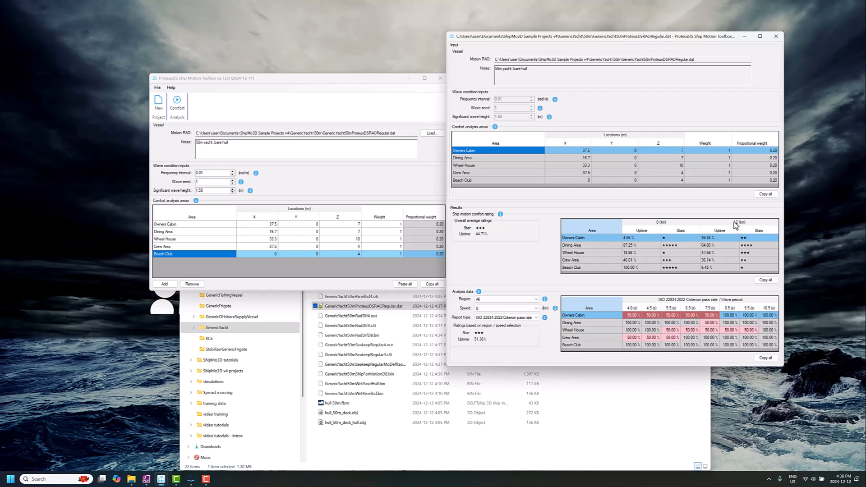
# Set the analysis data speed to 12 kn and show the Incidence of motion sickness (%) report.
pyautogui.click(500, 308)
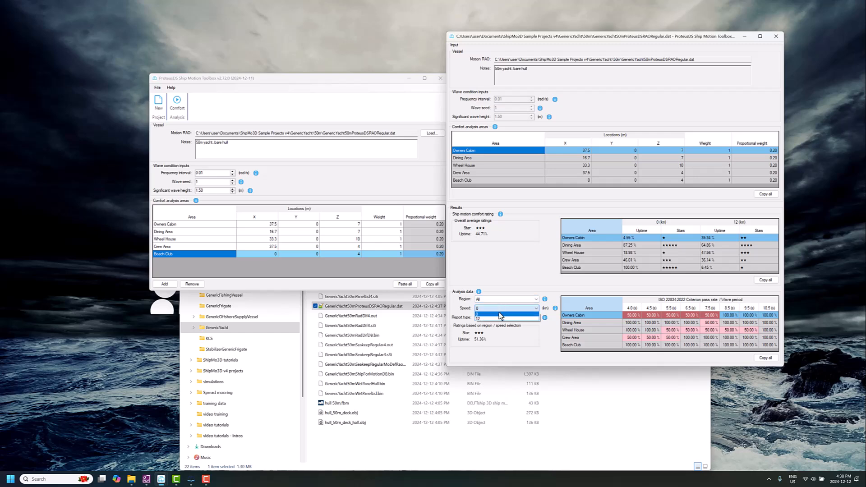
pyautogui.click(499, 319)
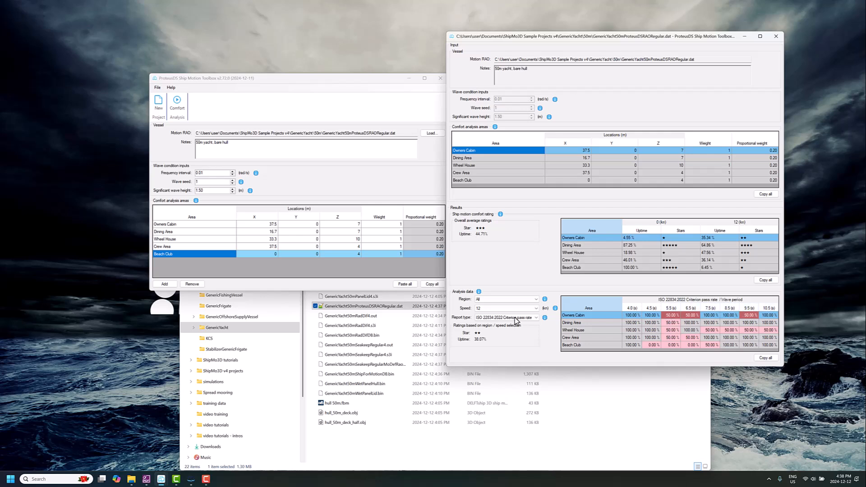
pyautogui.click(500, 320)
pyautogui.click(499, 328)
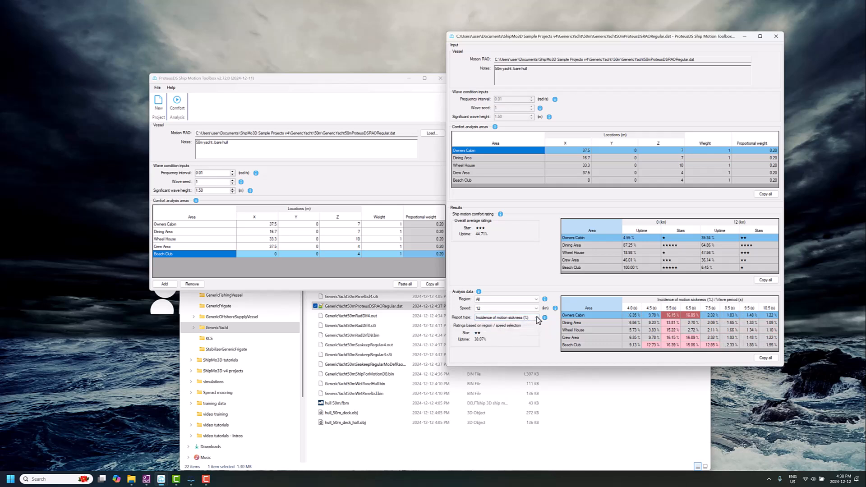
# Examine the Effective gravity angle (deg) report, and return the report type to ISO 22834:2022 Criterion pass rate.
pyautogui.click(496, 318)
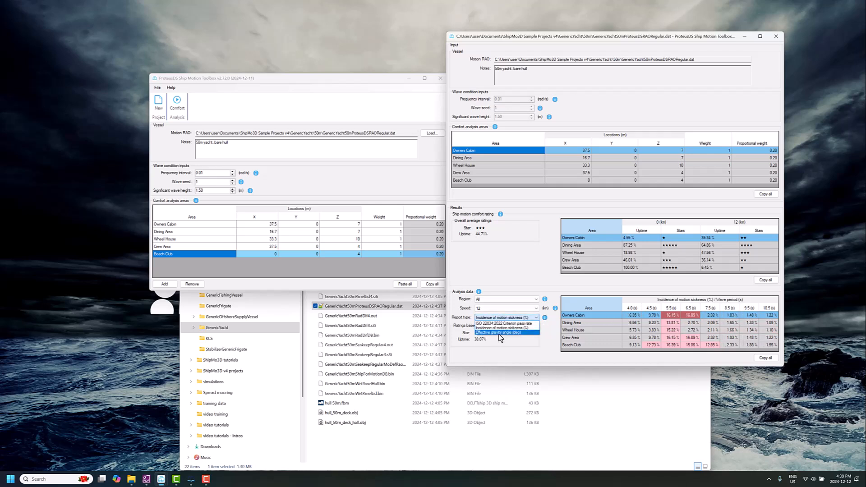
pyautogui.click(500, 333)
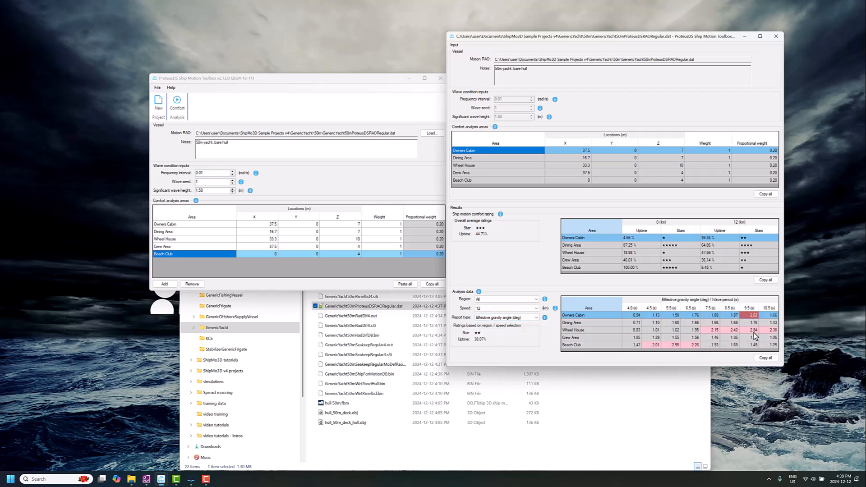
pyautogui.click(520, 321)
pyautogui.click(501, 324)
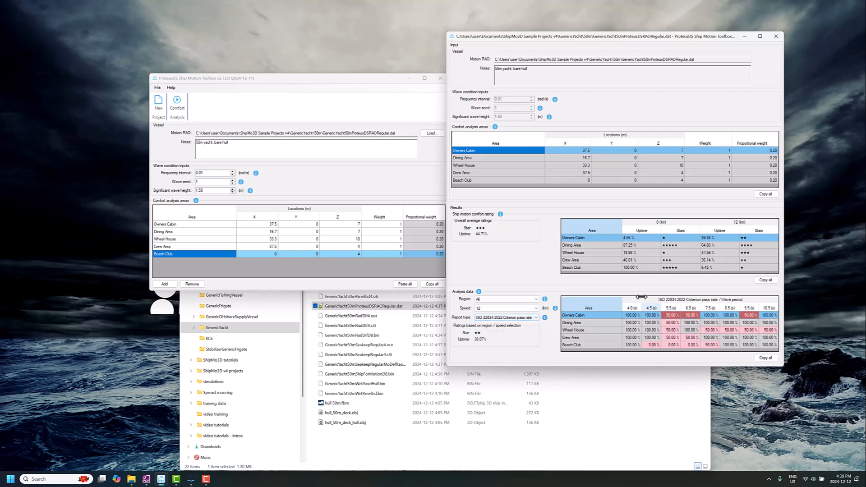
# Move the results window clear of the toolbox inputs and check the Dining Area and Owners Cabin X locations.
pyautogui.moveTo(586, 36); pyautogui.dragTo(620, 70)
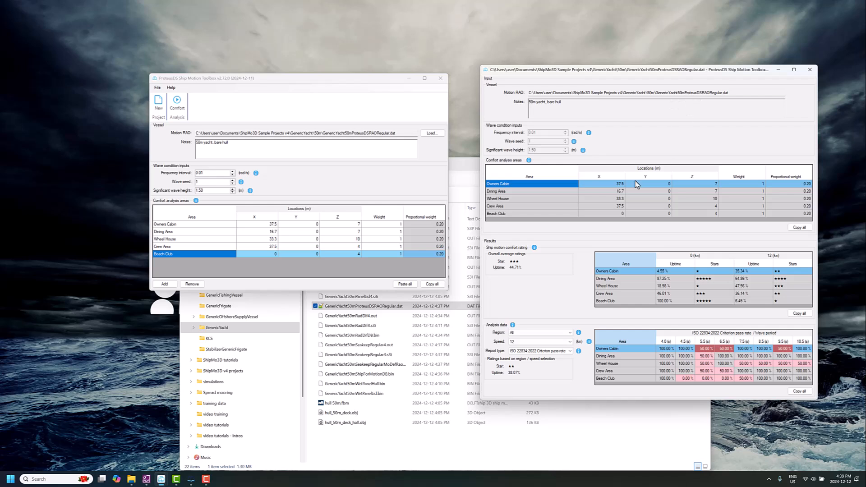
pyautogui.click(272, 231)
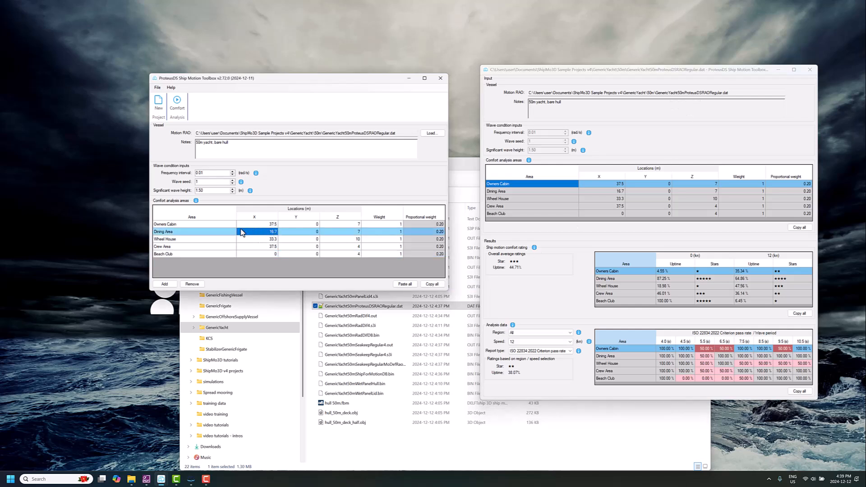
pyautogui.click(265, 225)
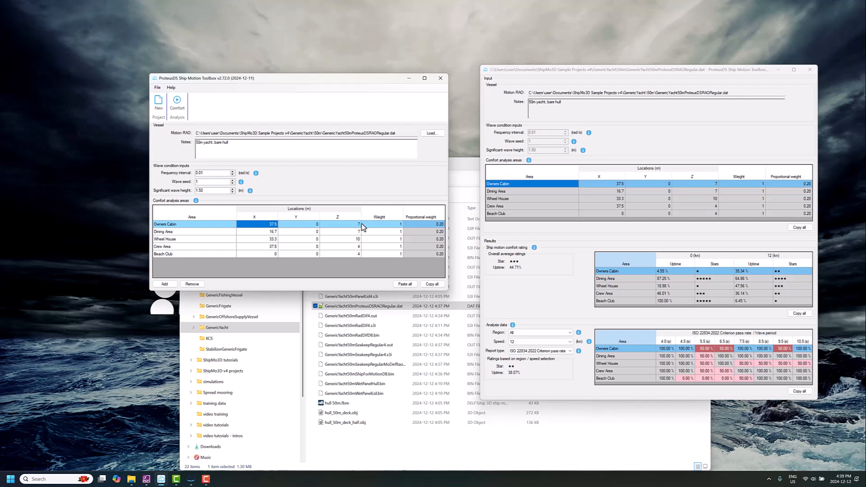